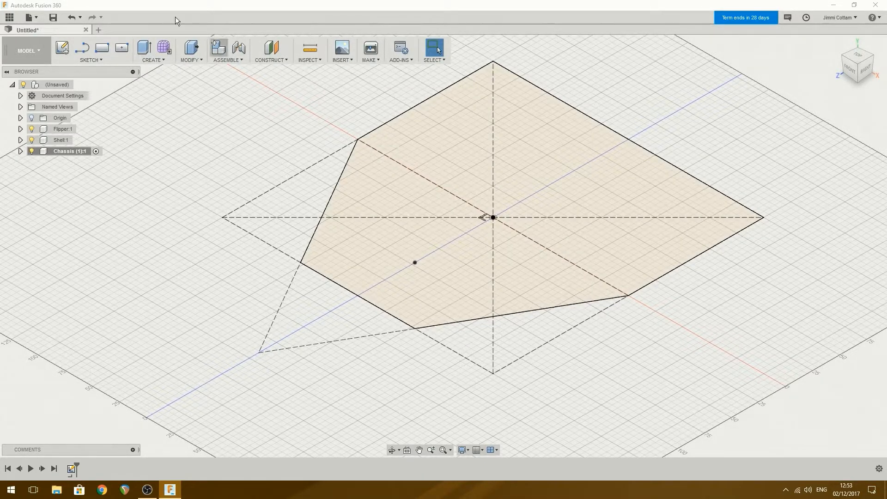
Step: Extrude the chassis outline profile 1 mm as a new body
{"action": "left_click", "coordinate": [144, 48]}
{"action": "left_click", "coordinate": [365, 222]}
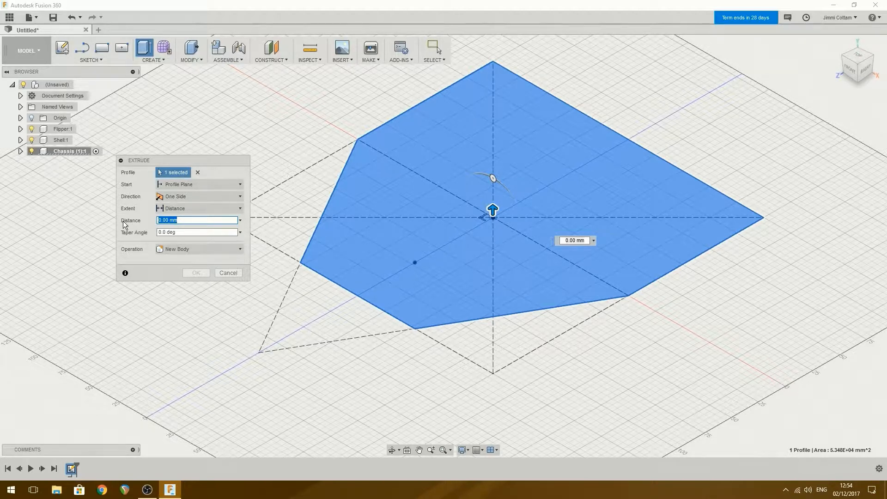
{"action": "type", "text": "1"}
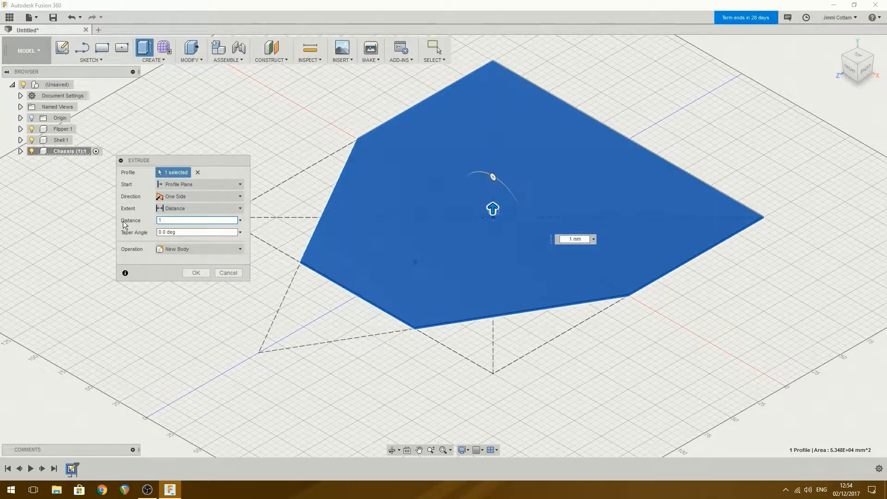
{"action": "key", "text": "Return"}
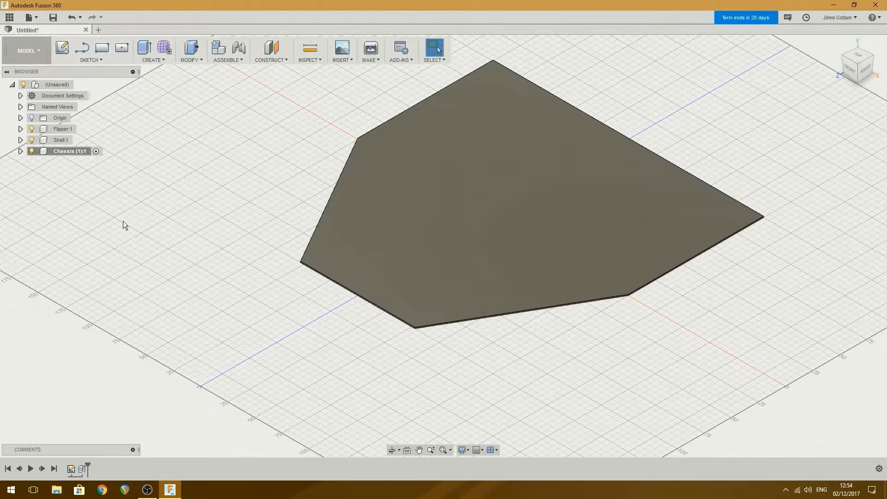
Step: Sketch a construction rectangle about 75 mm deep across the chassis top face between its parallel side edges, starting 25 mm behind the angled corners
{"action": "mouse_move", "coordinate": [444, 245]}
{"action": "middle_mouse_down", "text": "shift"}
{"action": "mouse_move", "coordinate": [443, 300]}
{"action": "mouse_move", "coordinate": [447, 266]}
{"action": "mouse_move", "coordinate": [561, 206]}
{"action": "middle_mouse_up", "text": "shift"}
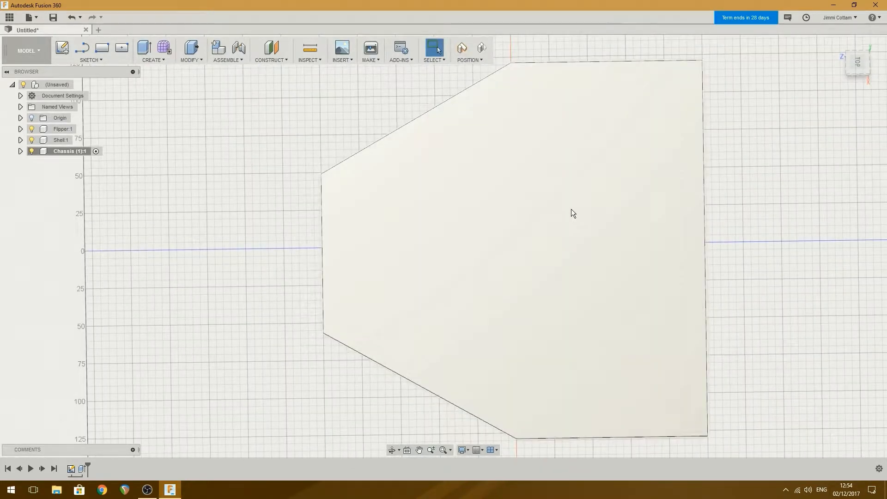
{"action": "mouse_move", "coordinate": [579, 238]}
{"action": "left_mouse_down"}
{"action": "mouse_move", "coordinate": [576, 219]}
{"action": "mouse_move", "coordinate": [587, 238]}
{"action": "left_mouse_up"}
{"action": "left_click", "coordinate": [556, 174]}
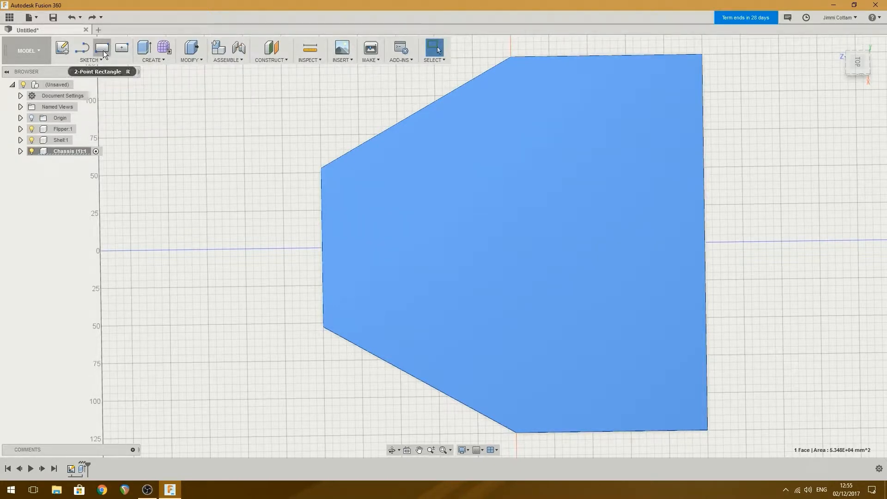
{"action": "left_click", "coordinate": [102, 49]}
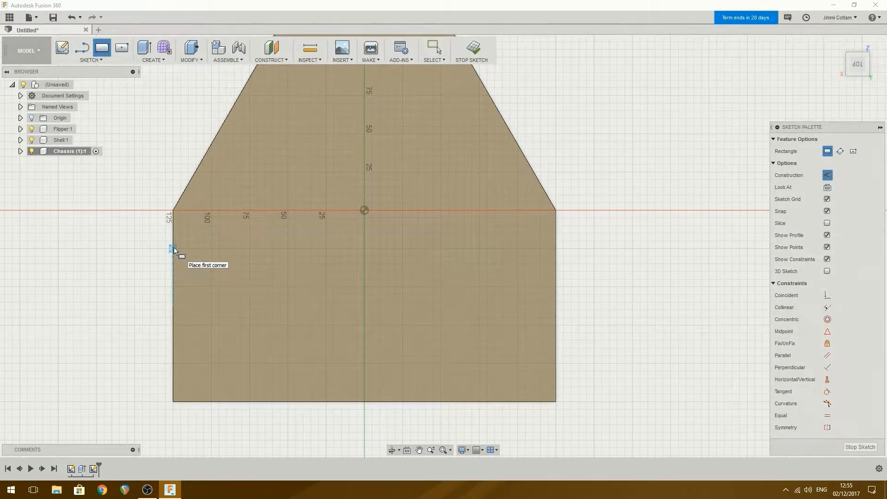
{"action": "left_click", "coordinate": [173, 248]}
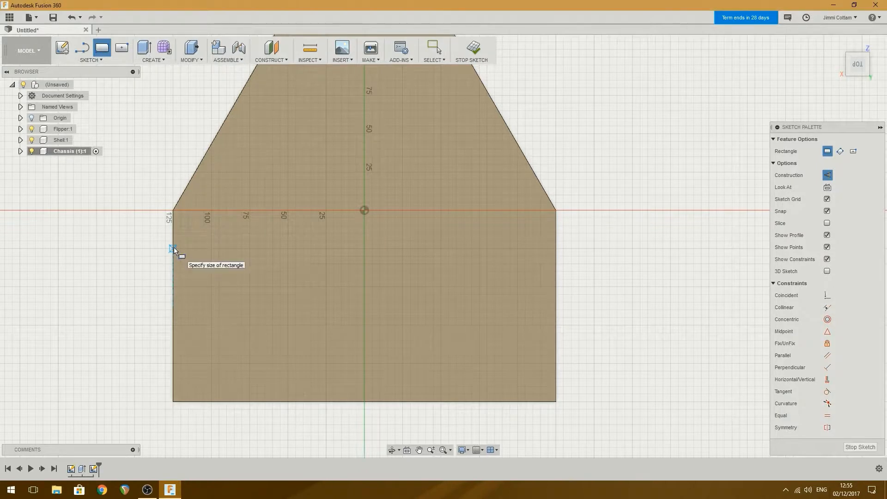
{"action": "left_click", "coordinate": [555, 364]}
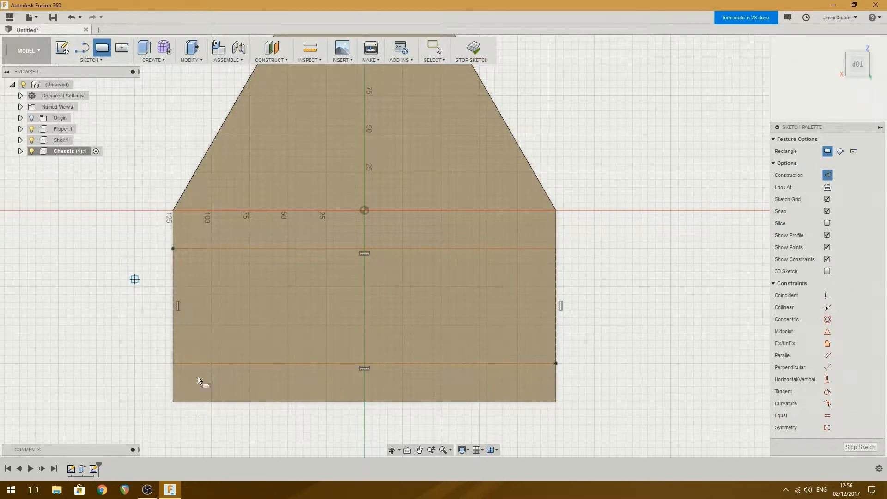
{"action": "key", "text": "Escape"}
Step: Dimension the short side of the full-width construction rectangle at 75 mm
{"action": "left_click", "coordinate": [173, 249]}
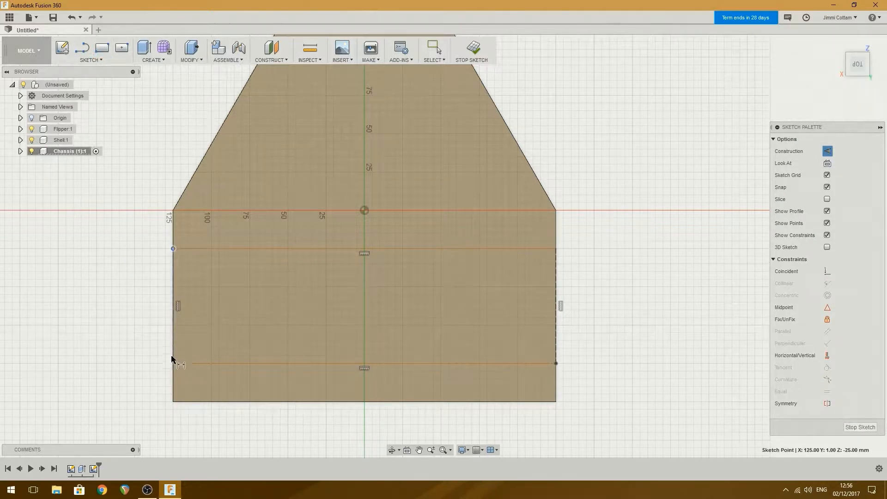
{"action": "left_click", "coordinate": [173, 363], "text": "shift"}
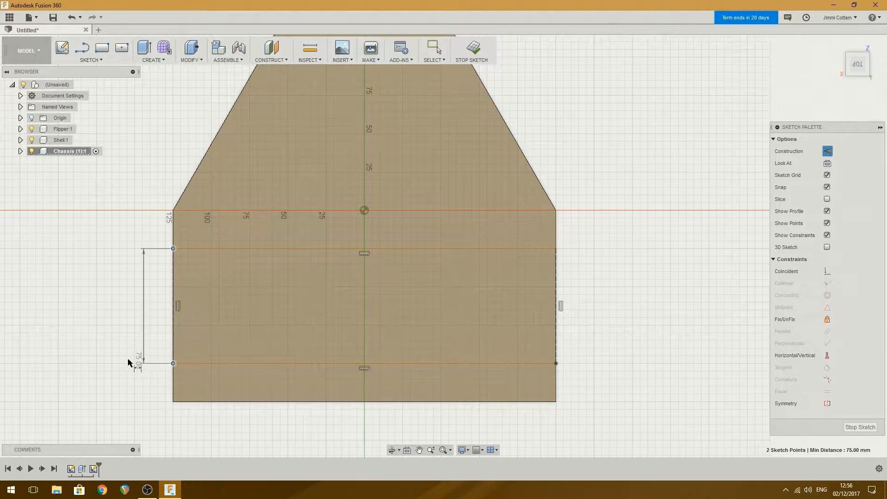
{"action": "left_click", "coordinate": [129, 360]}
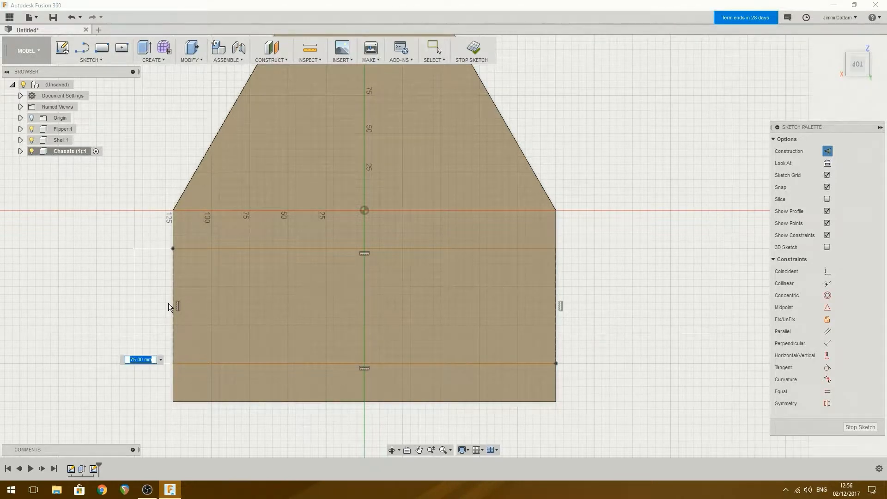
{"action": "key", "text": "Return"}
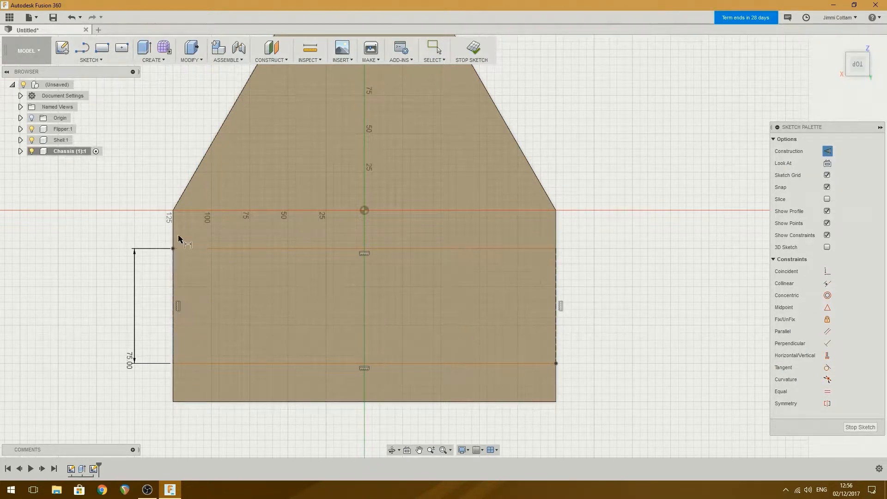
Step: Draw a construction rectangle spanning the band's depth at the end with the 75 mm dimension, and dimension its width at 35 mm
{"action": "key", "text": "r"}
{"action": "left_click", "coordinate": [172, 250]}
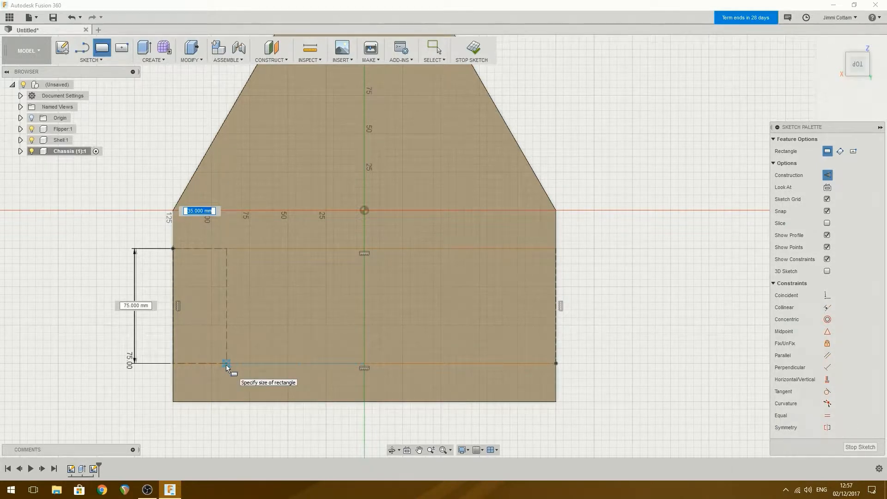
{"action": "left_click", "coordinate": [226, 366]}
{"action": "key", "text": "Escape"}
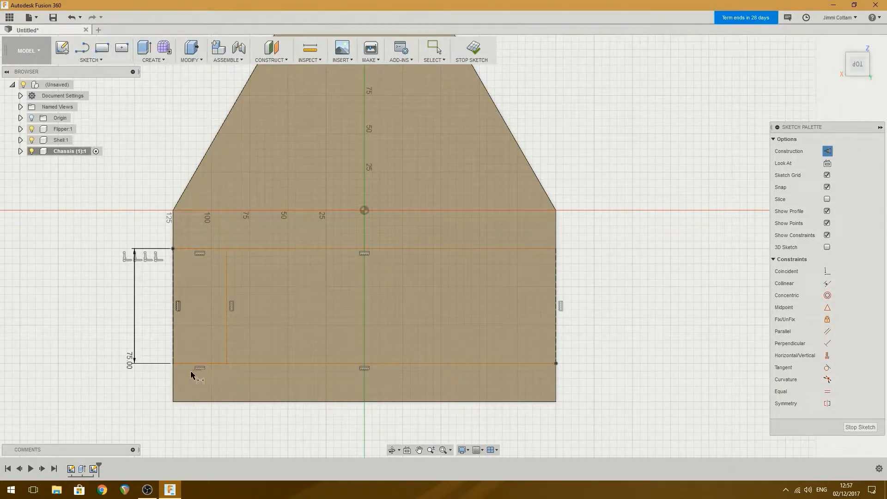
{"action": "left_click", "coordinate": [173, 364]}
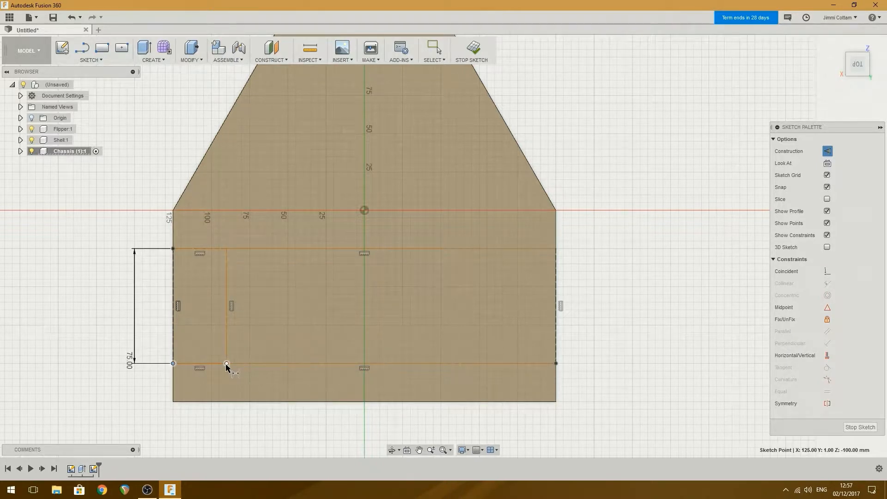
{"action": "left_click", "coordinate": [225, 364]}
{"action": "left_click", "coordinate": [221, 386]}
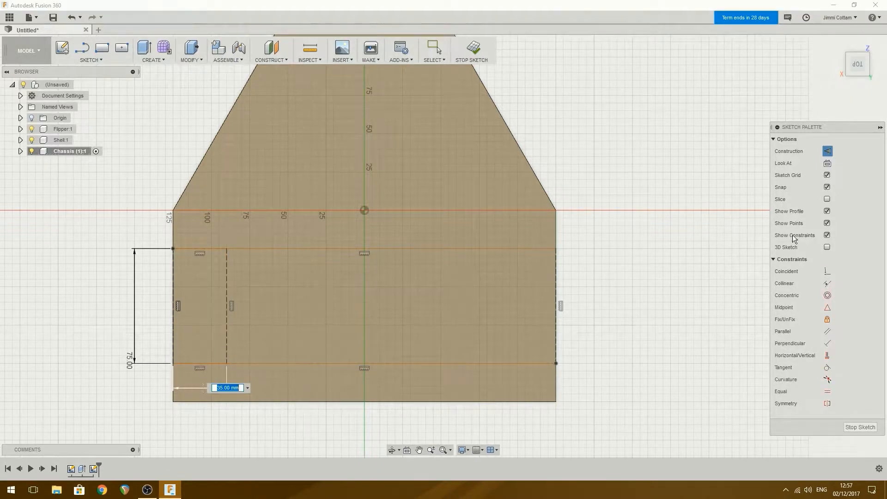
{"action": "key", "text": "Return"}
Step: Draw a matching 35 mm by 75 mm construction rectangle at the opposite end of the band
{"action": "key", "text": "r"}
{"action": "left_click", "coordinate": [487, 279]}
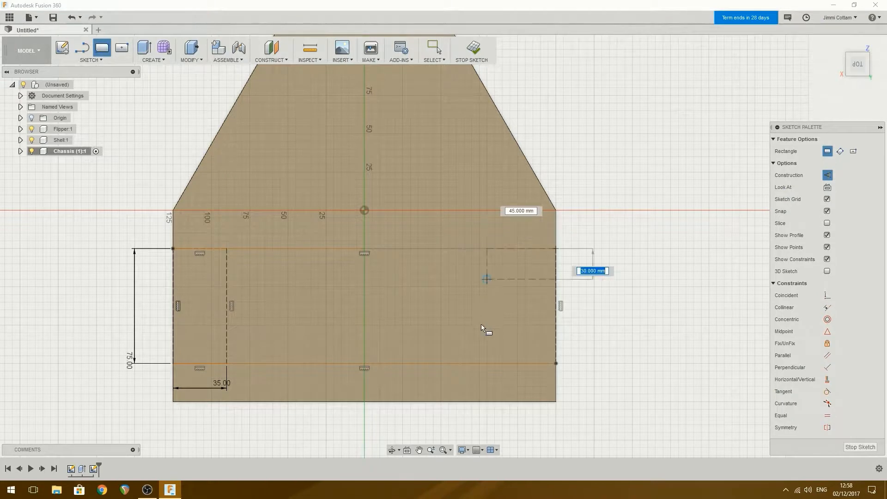
{"action": "type", "text": "75"}
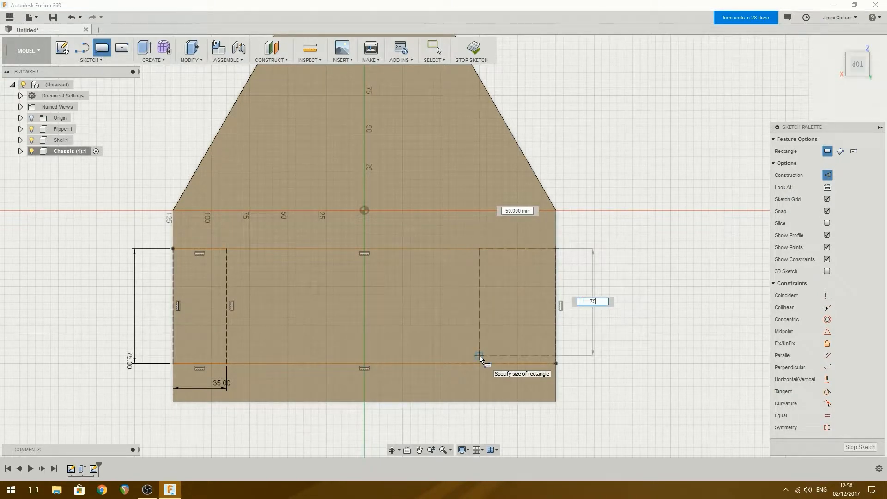
{"action": "key", "text": "Tab"}
{"action": "key", "text": "Tab"}
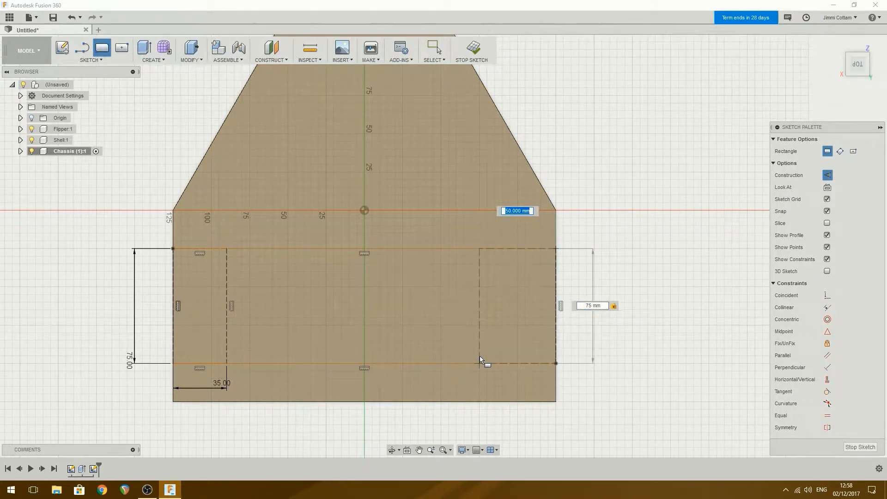
{"action": "type", "text": "35"}
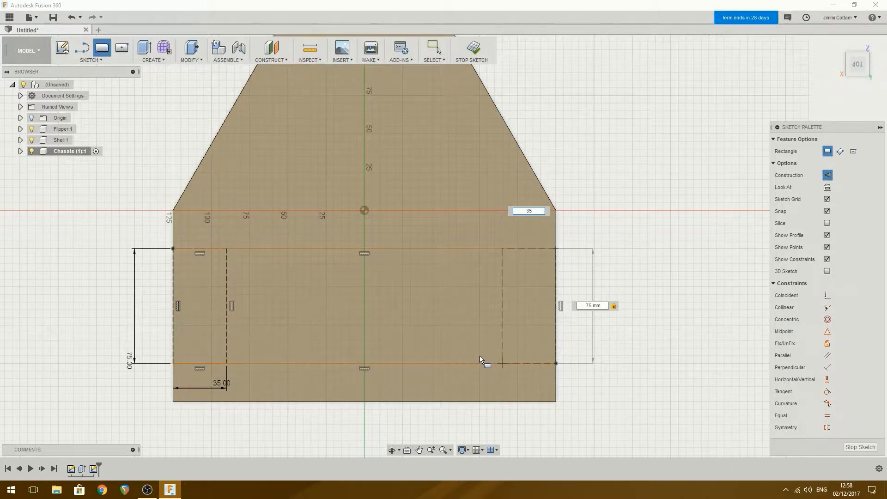
{"action": "key", "text": "Return"}
{"action": "key", "text": "Escape"}
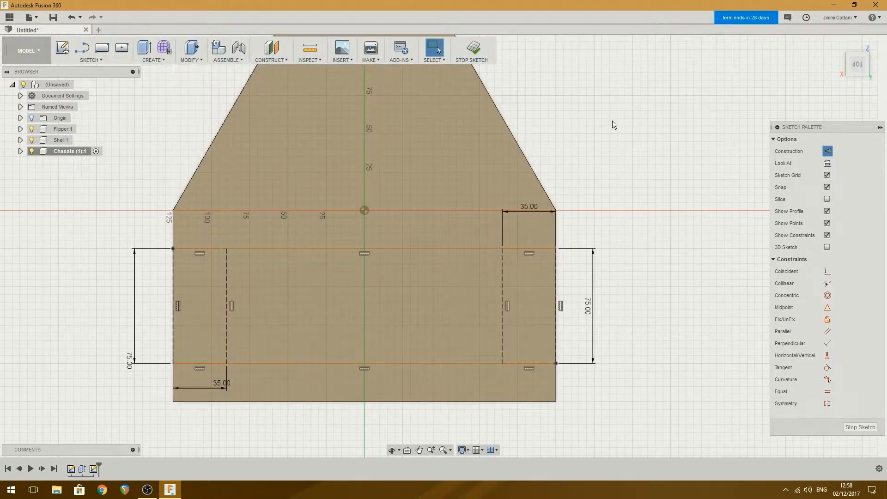
Step: Switch off construction mode, trace both 35 by 75 mm end rectangles with solid lines, and finish the sketch
{"action": "left_click", "coordinate": [832, 152]}
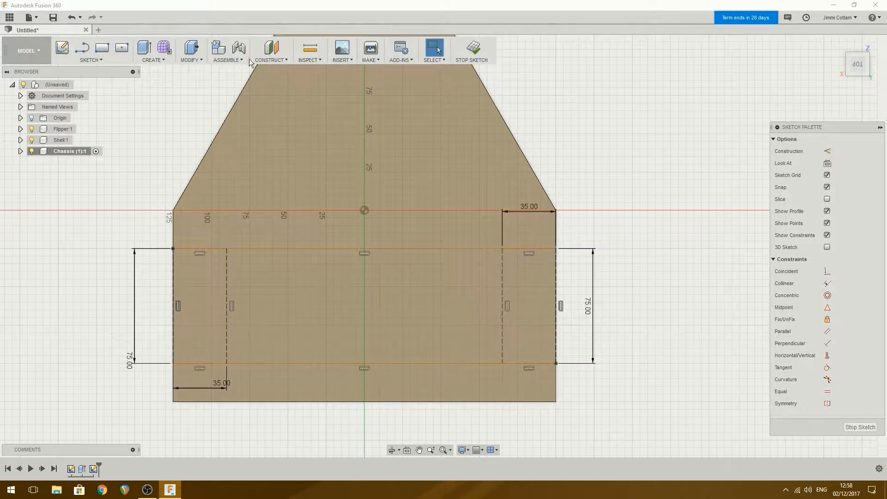
{"action": "left_click", "coordinate": [102, 47]}
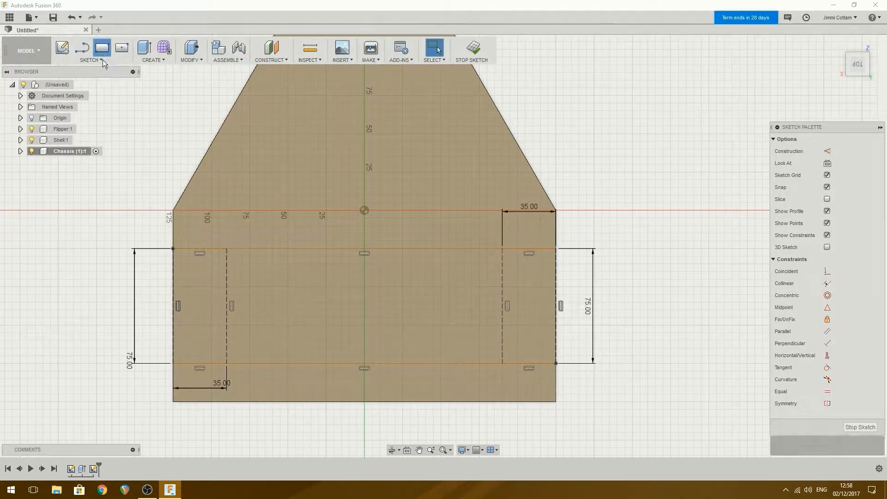
{"action": "left_click", "coordinate": [173, 249]}
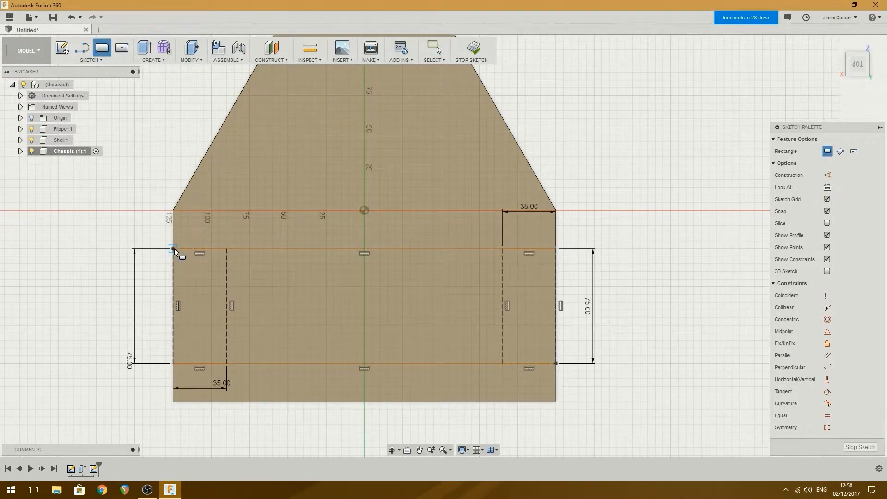
{"action": "left_click", "coordinate": [228, 366]}
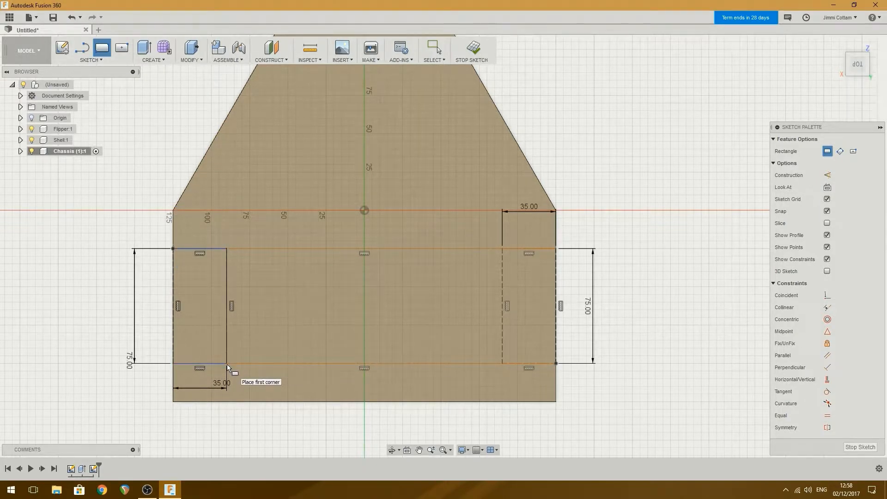
{"action": "left_click", "coordinate": [501, 249]}
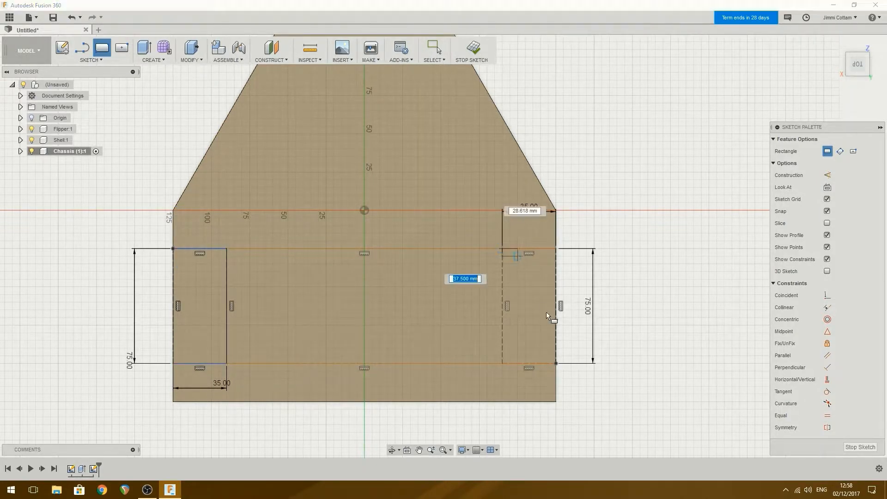
{"action": "left_click", "coordinate": [556, 364]}
{"action": "left_click", "coordinate": [472, 48]}
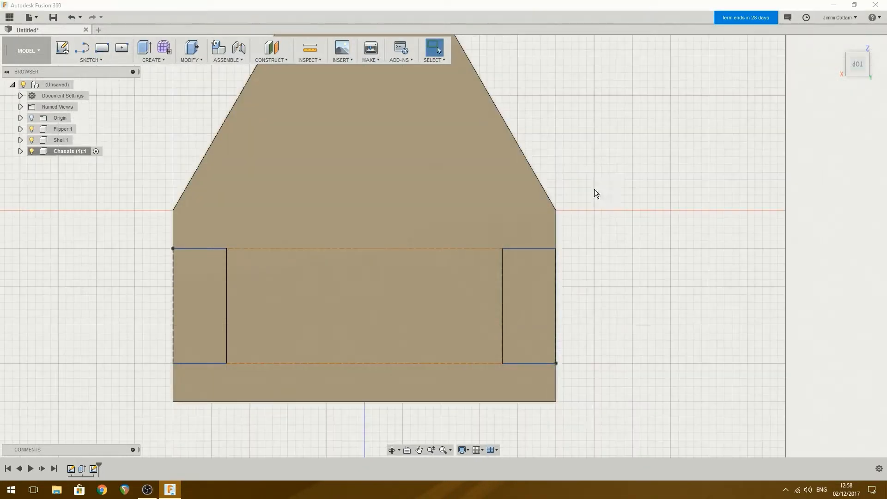
Step: Cut both side rectangles out of the chassis plate with an extrusion of -1 mm
{"action": "left_click", "coordinate": [836, 44]}
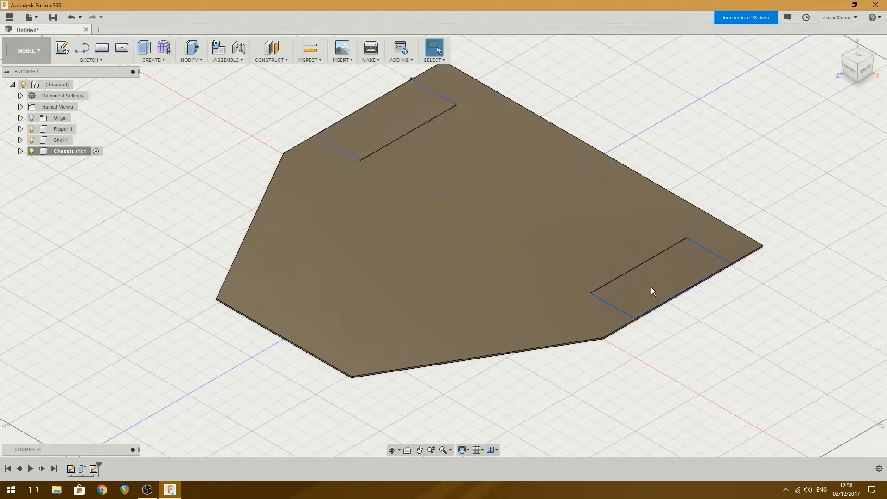
{"action": "left_click", "coordinate": [375, 128]}
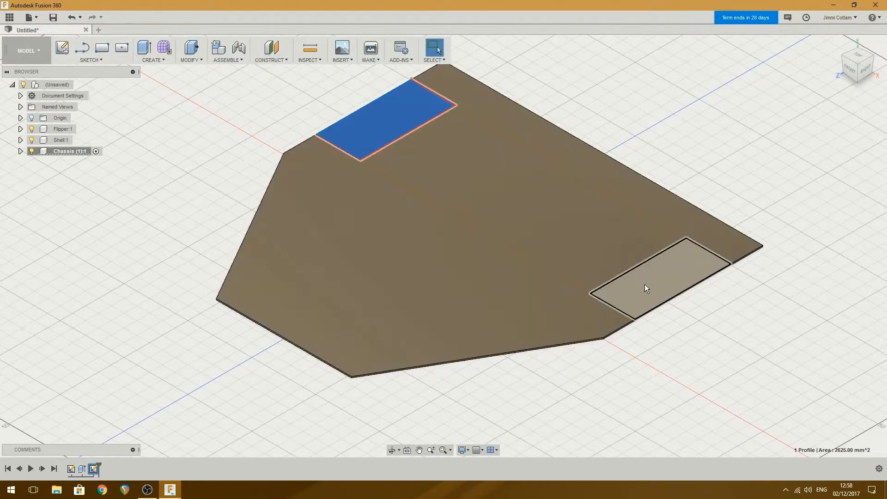
{"action": "left_click", "coordinate": [645, 285]}
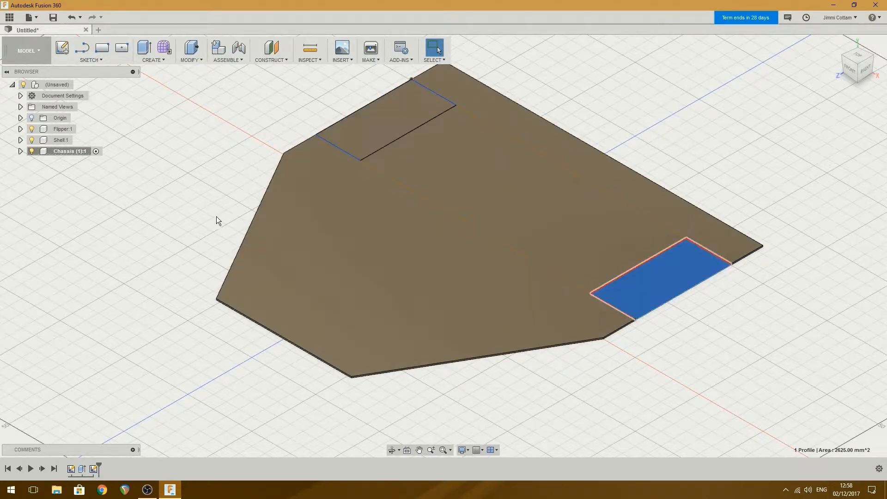
{"action": "left_click", "coordinate": [144, 49]}
{"action": "left_click", "coordinate": [387, 120]}
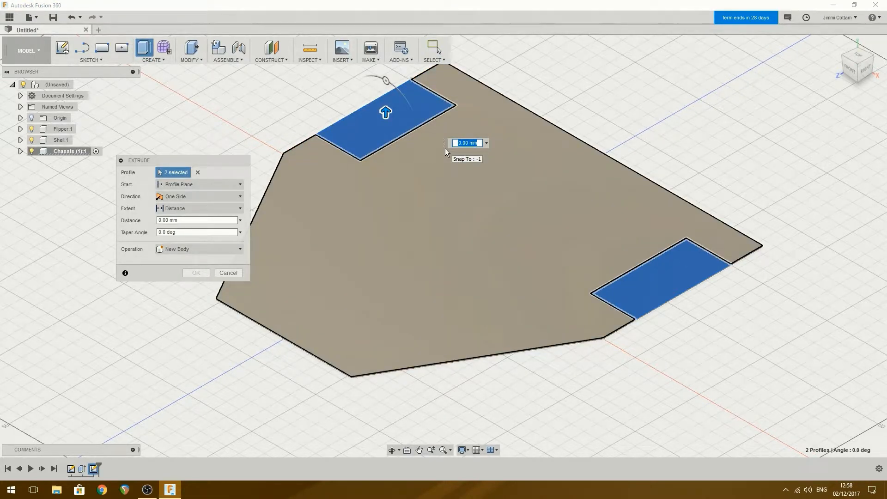
{"action": "type", "text": "-1"}
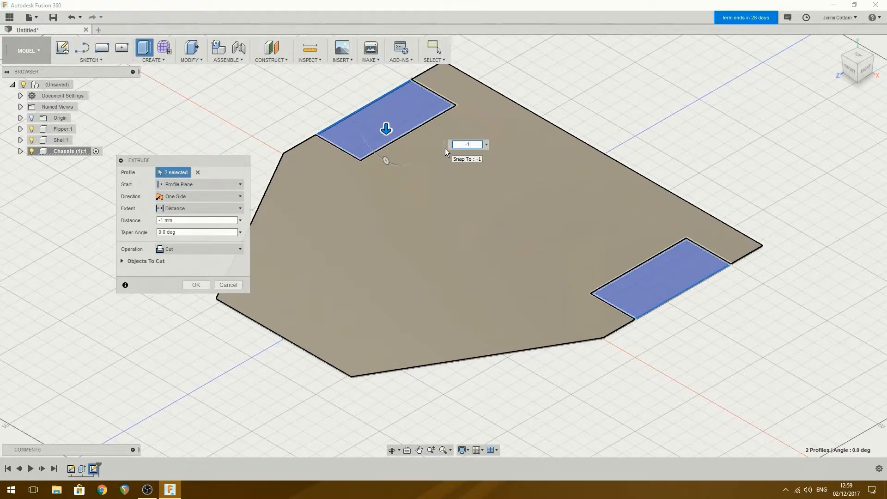
{"action": "key", "text": "Return"}
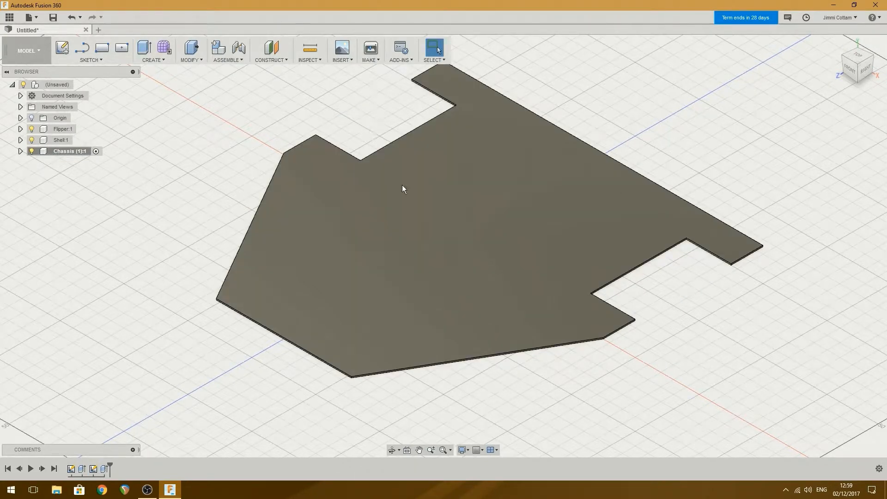
Step: Activate the Shell component for editing
{"action": "mouse_move", "coordinate": [301, 145]}
{"action": "middle_mouse_down", "text": "shift"}
{"action": "mouse_move", "coordinate": [231, 207]}
{"action": "mouse_move", "coordinate": [254, 164]}
{"action": "mouse_move", "coordinate": [251, 178]}
{"action": "mouse_move", "coordinate": [310, 139]}
{"action": "mouse_move", "coordinate": [277, 125]}
{"action": "mouse_move", "coordinate": [184, 171]}
{"action": "middle_mouse_up", "text": "shift"}
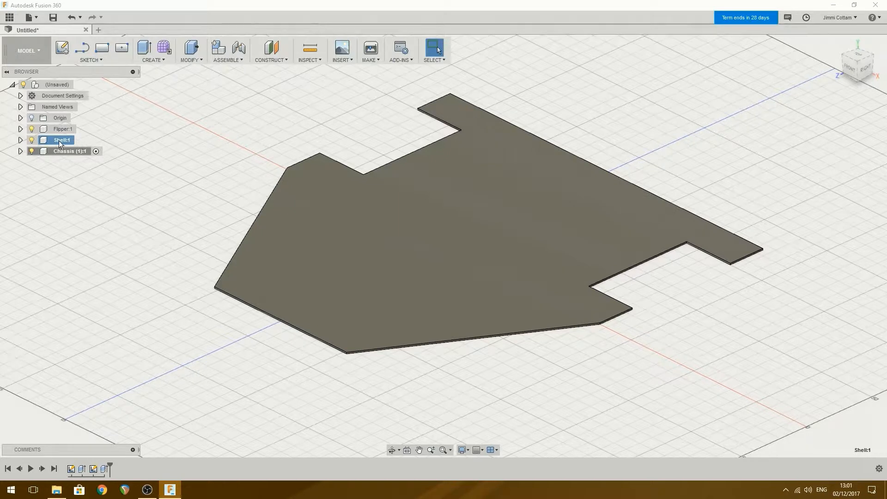
{"action": "left_click", "coordinate": [79, 140]}
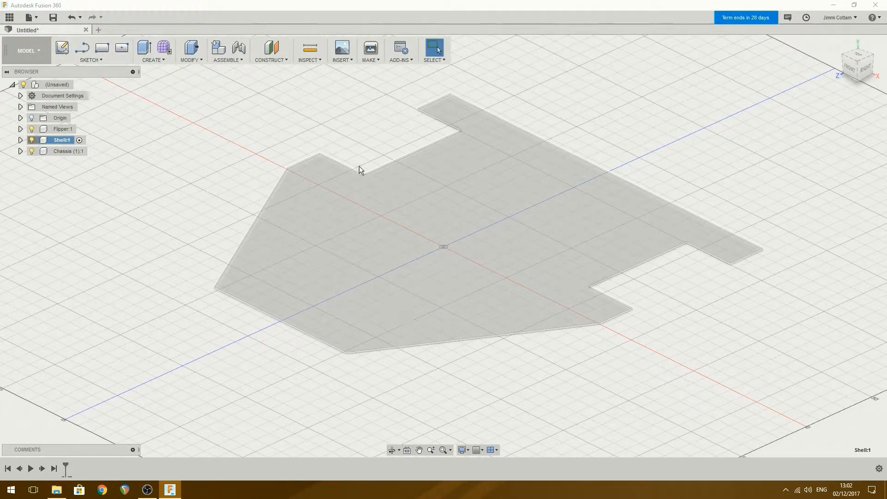
Step: Start a line sketch on the horizontal origin plane and trace the chassis's straight rear edge and one full side, bridging the cut-out
{"action": "key", "text": "l"}
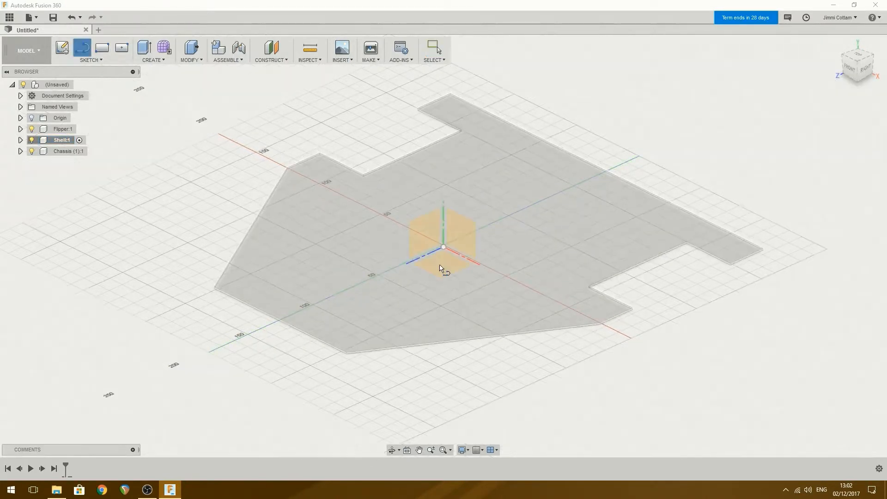
{"action": "left_click", "coordinate": [440, 265]}
{"action": "left_click", "coordinate": [687, 400]}
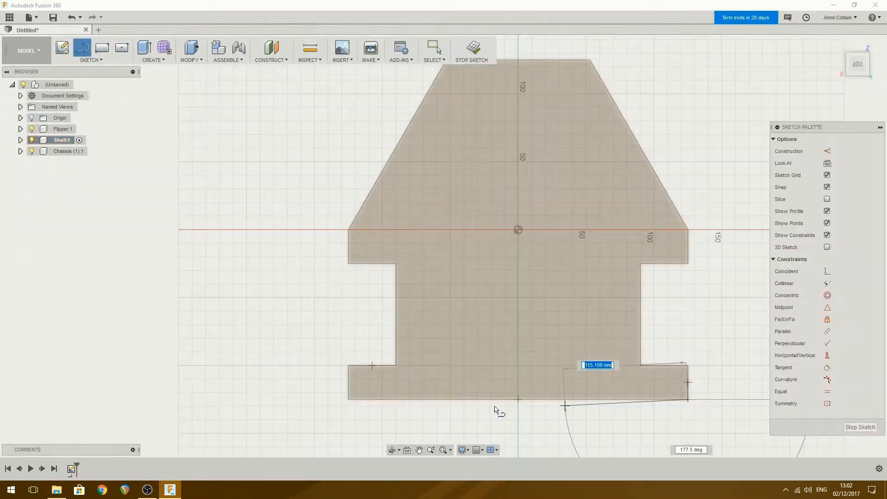
{"action": "left_click", "coordinate": [350, 400]}
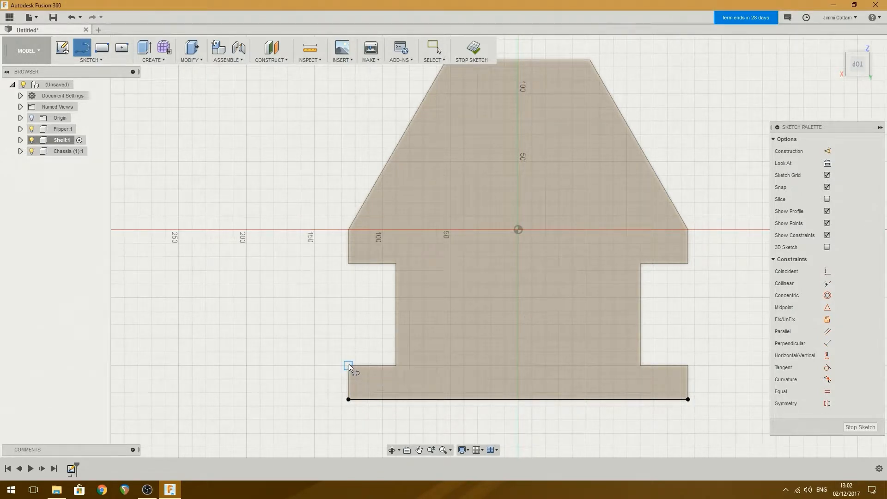
{"action": "left_click", "coordinate": [349, 365]}
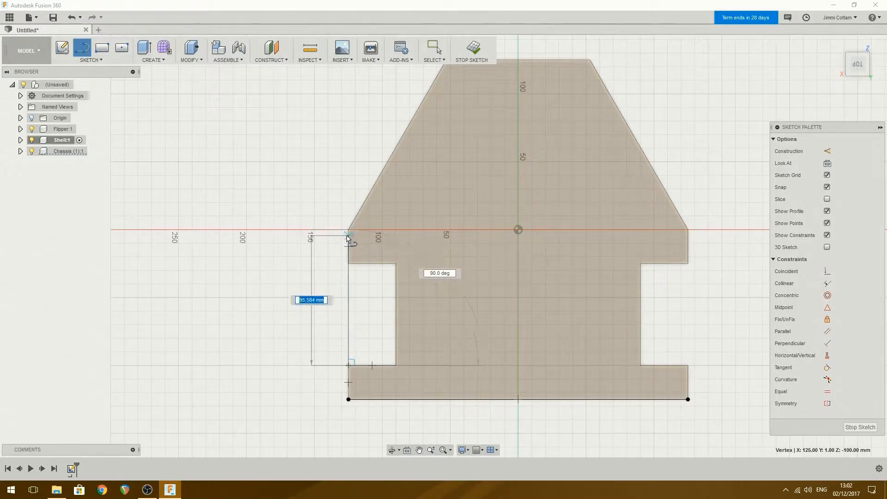
{"action": "left_click", "coordinate": [349, 232]}
{"action": "middle_click_drag", "start_coordinate": [349, 232], "coordinate": [304, 300]}
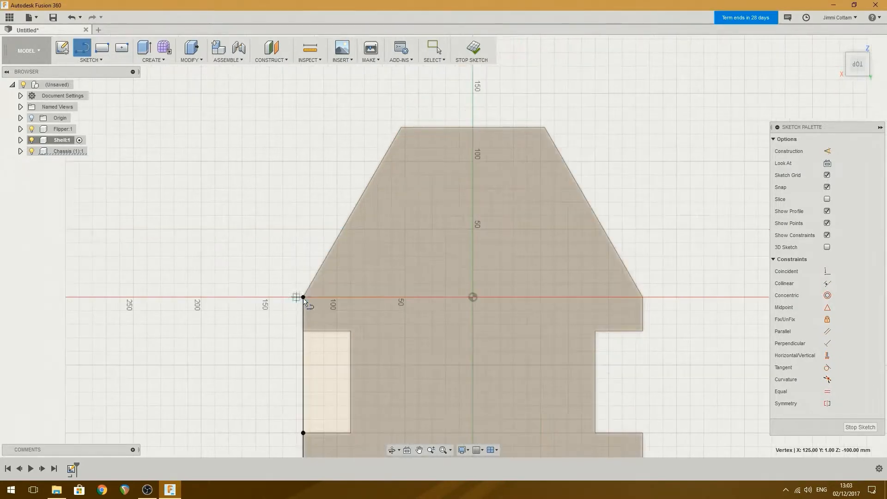
Step: Trace the two sloped edges and the short front edge of the chassis, close the outline along the opposite side, and finish the sketch
{"action": "left_click", "coordinate": [303, 297]}
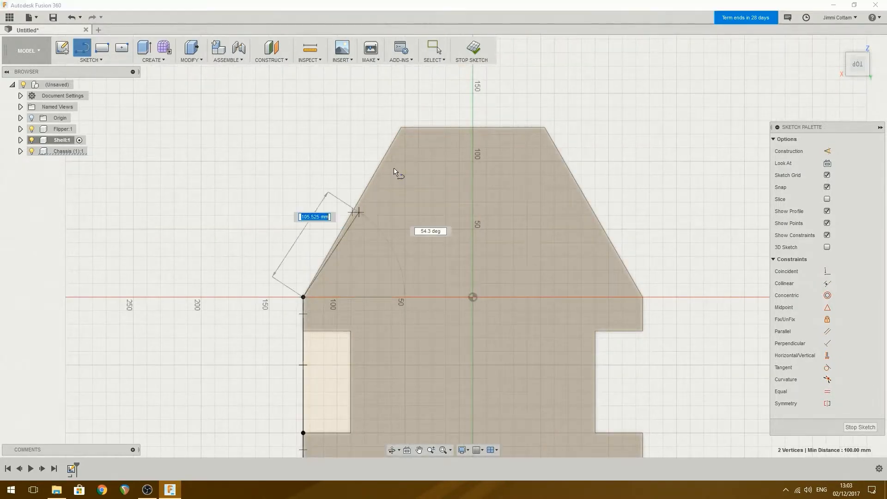
{"action": "left_click", "coordinate": [401, 126]}
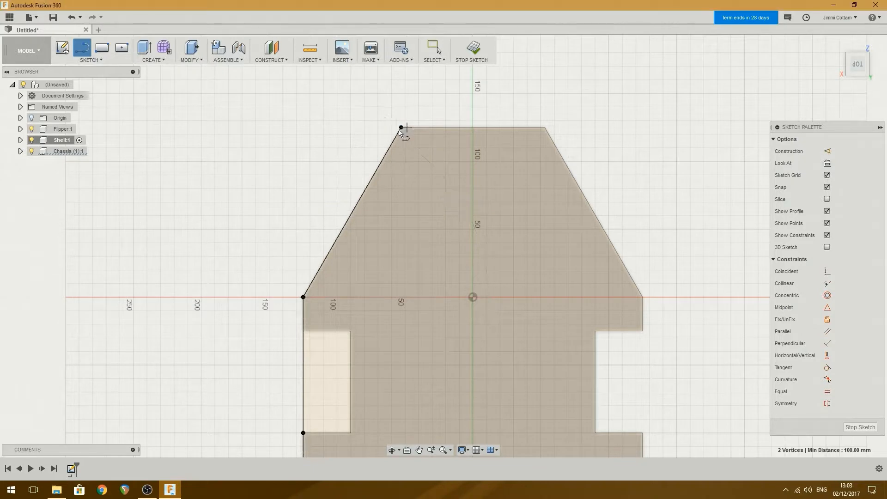
{"action": "left_click", "coordinate": [544, 128]}
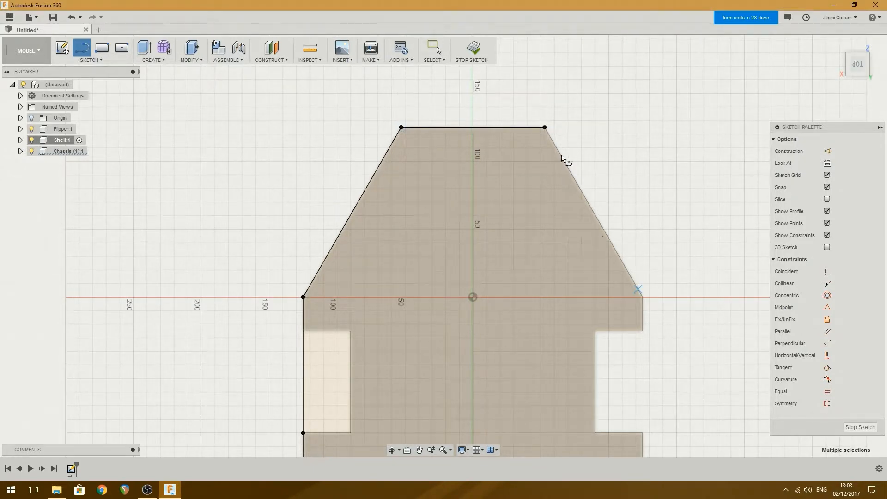
{"action": "left_click", "coordinate": [544, 127]}
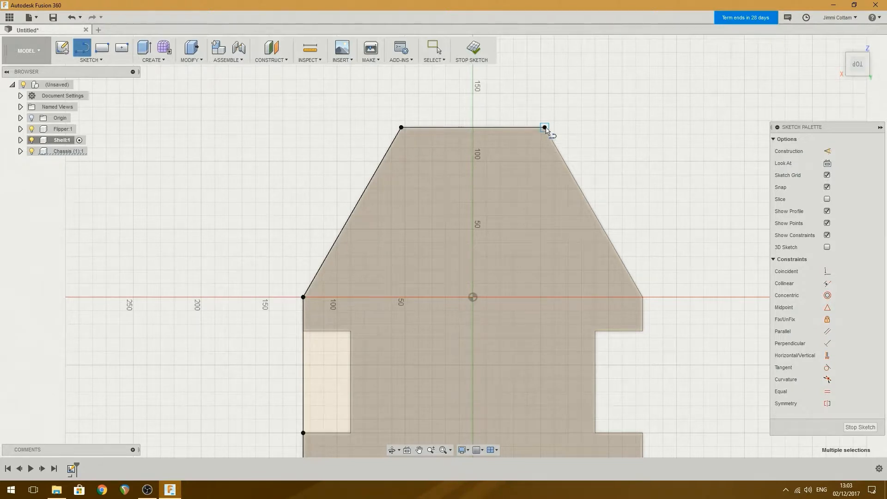
{"action": "left_click", "coordinate": [642, 297]}
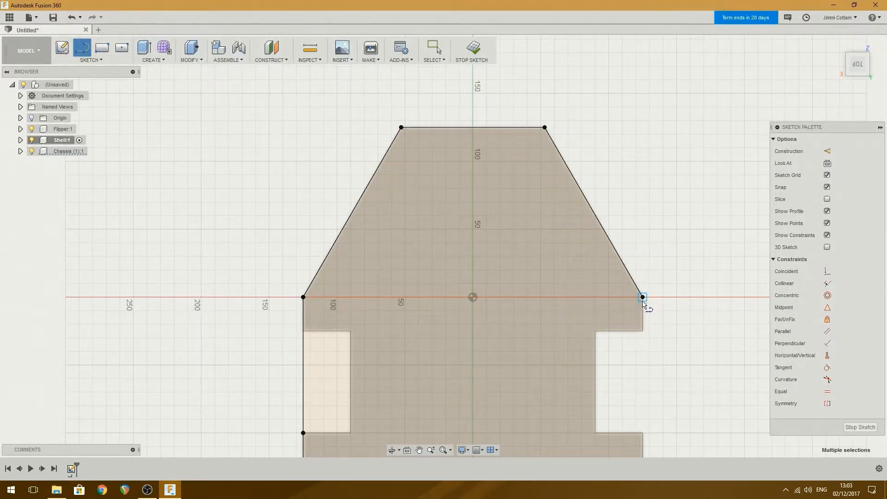
{"action": "left_click", "coordinate": [471, 48]}
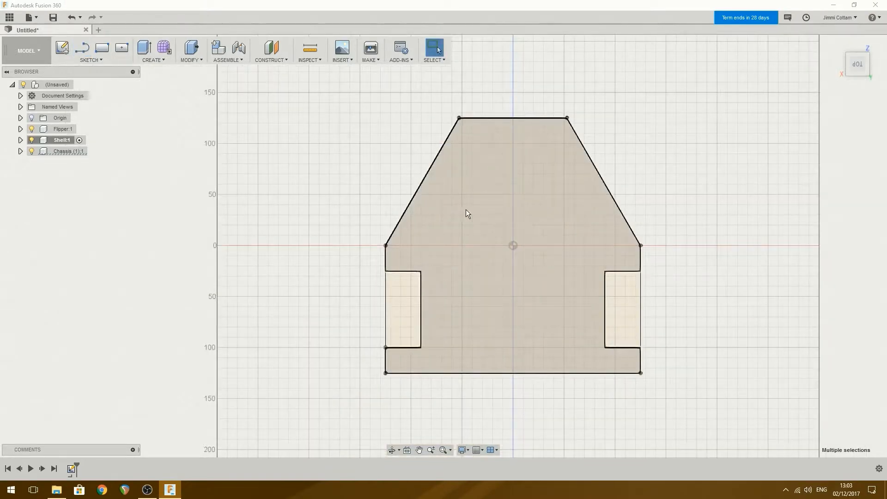
Step: Hide the chassis and extrude the whole traced outline, including both side rectangles, 90 mm as a new body
{"action": "middle_click_drag", "start_coordinate": [444, 246], "coordinate": [569, 221], "text": "shift"}
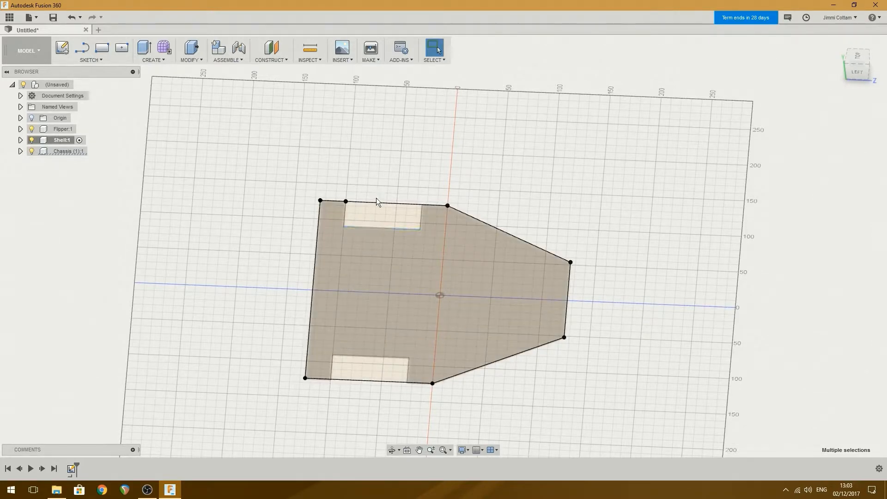
{"action": "left_click", "coordinate": [363, 365]}
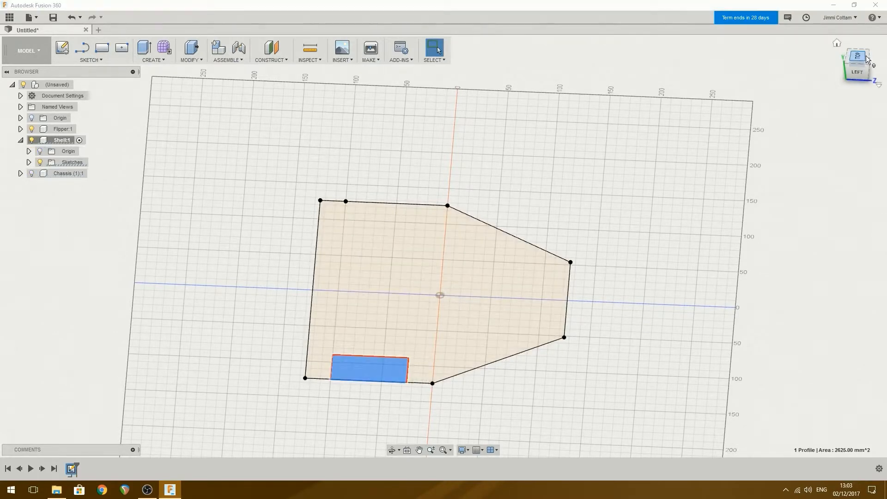
{"action": "left_click", "coordinate": [861, 61]}
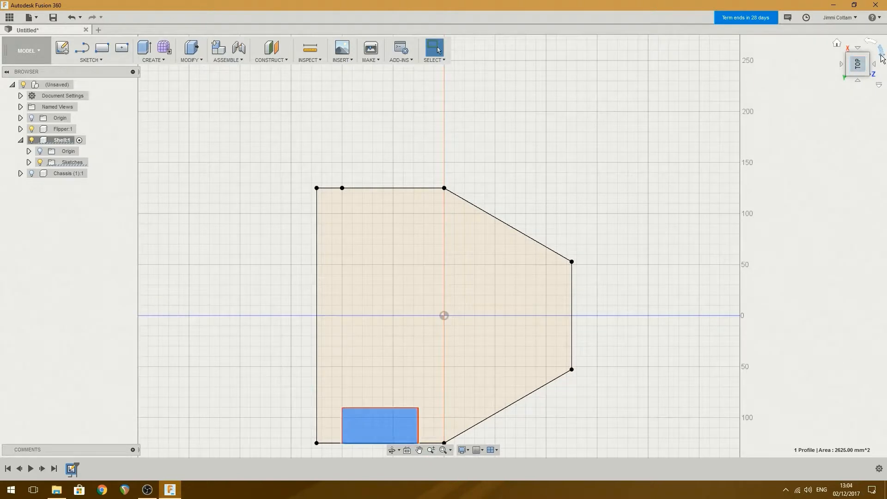
{"action": "left_click", "coordinate": [882, 54]}
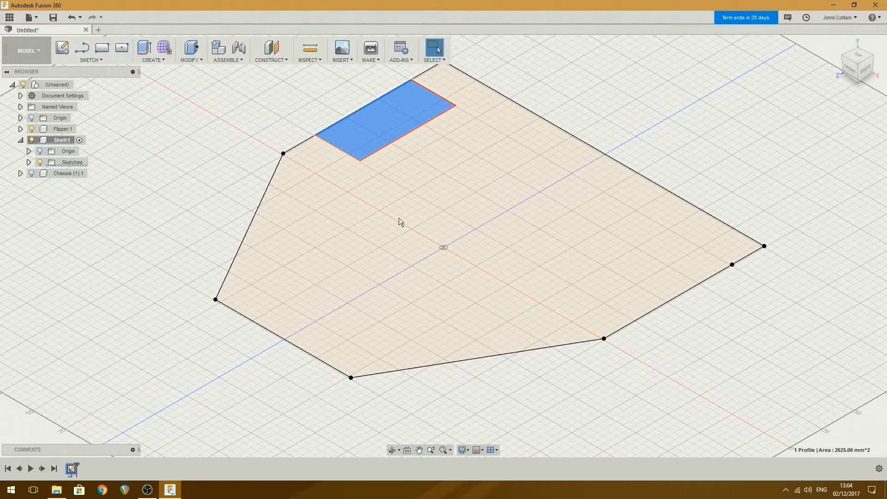
{"action": "left_click", "coordinate": [144, 48]}
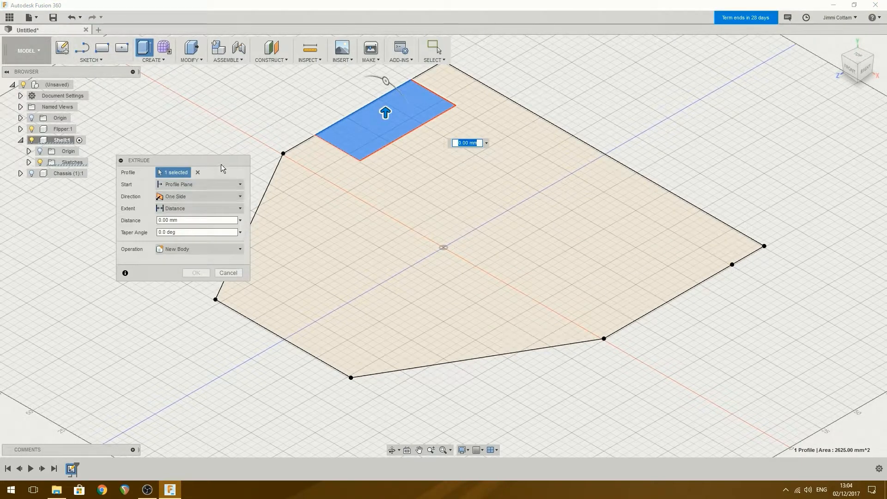
{"action": "left_click_drag", "start_coordinate": [220, 164], "coordinate": [128, 190]}
{"action": "left_click", "coordinate": [668, 279]}
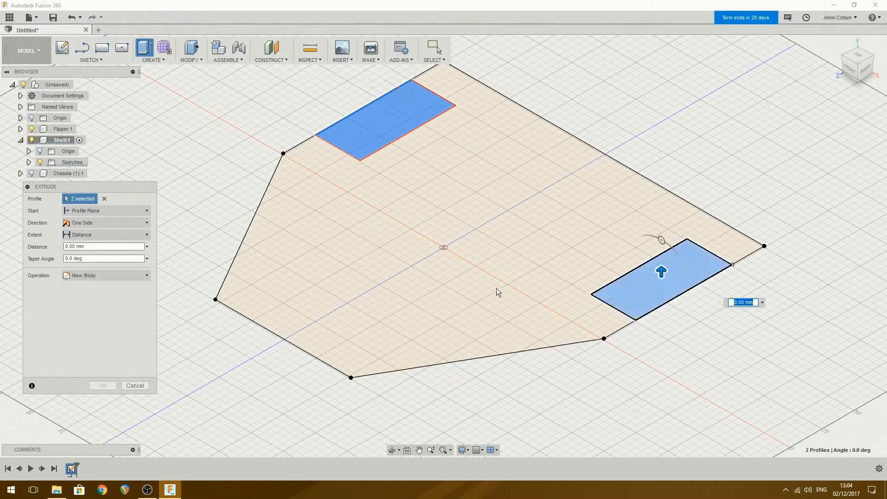
{"action": "left_click", "coordinate": [496, 287]}
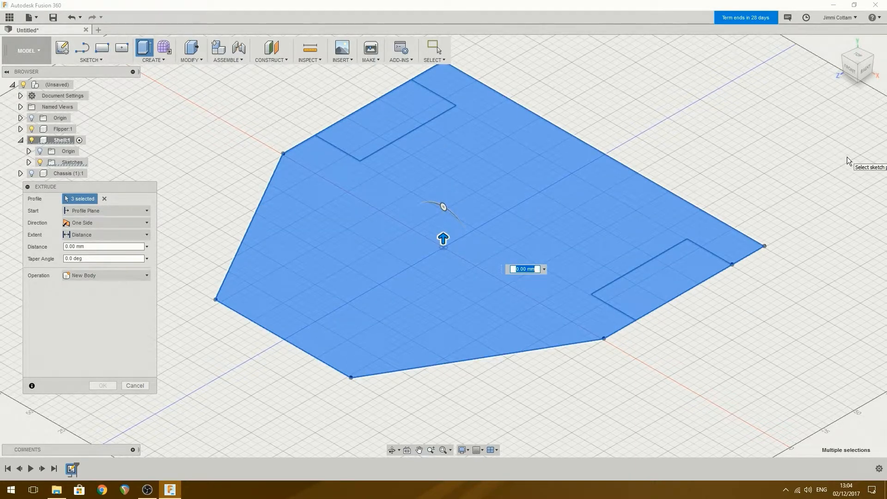
{"action": "type", "text": "90"}
{"action": "key", "text": "Return"}
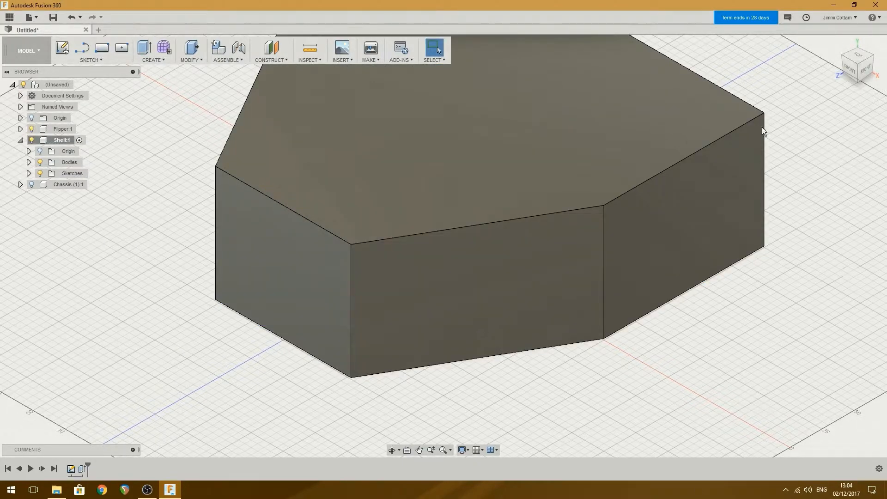
Step: Sketch a construction line across the block's top face between the two corners where the sloped sides begin, and finish the sketch
{"action": "middle_click_drag", "start_coordinate": [767, 72], "coordinate": [742, 149]}
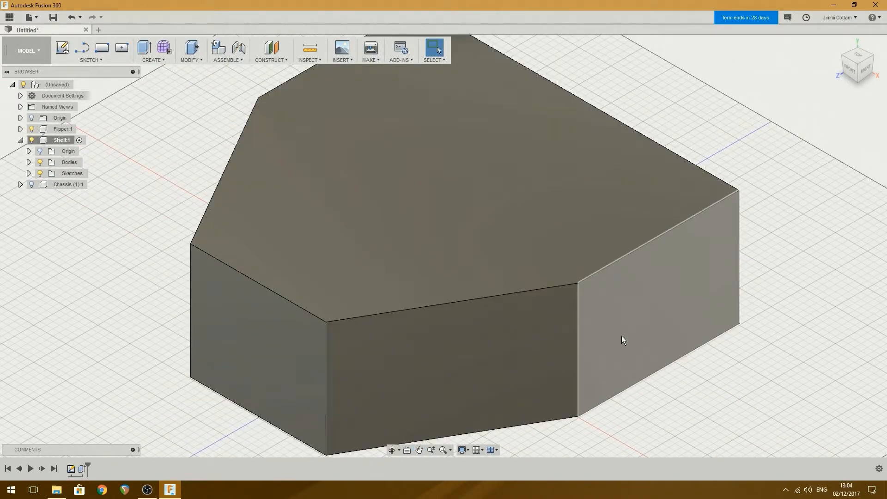
{"action": "mouse_move", "coordinate": [251, 284]}
{"action": "middle_mouse_down", "text": "shift"}
{"action": "mouse_move", "coordinate": [361, 263]}
{"action": "mouse_move", "coordinate": [373, 143]}
{"action": "middle_mouse_up", "text": "shift"}
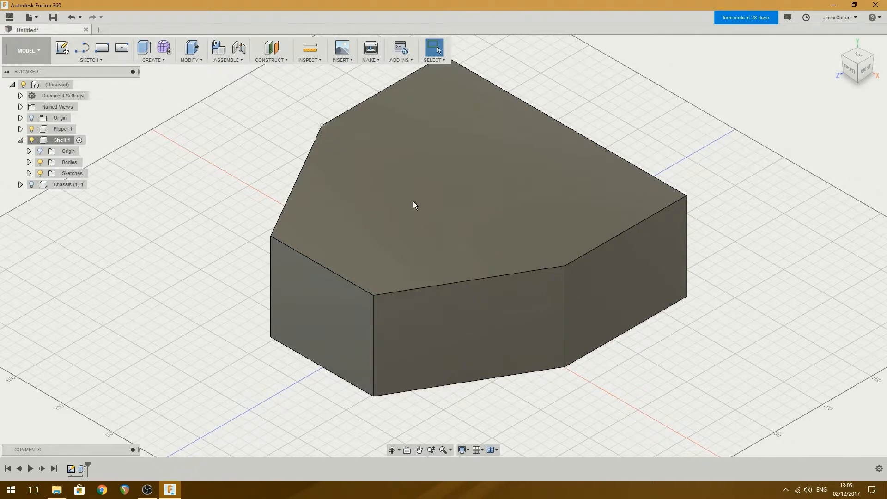
{"action": "left_click", "coordinate": [438, 147]}
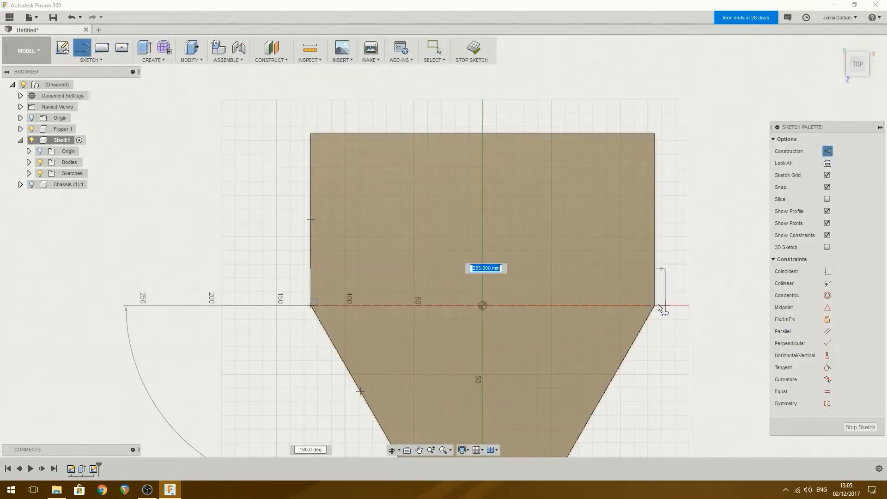
{"action": "left_click", "coordinate": [654, 306]}
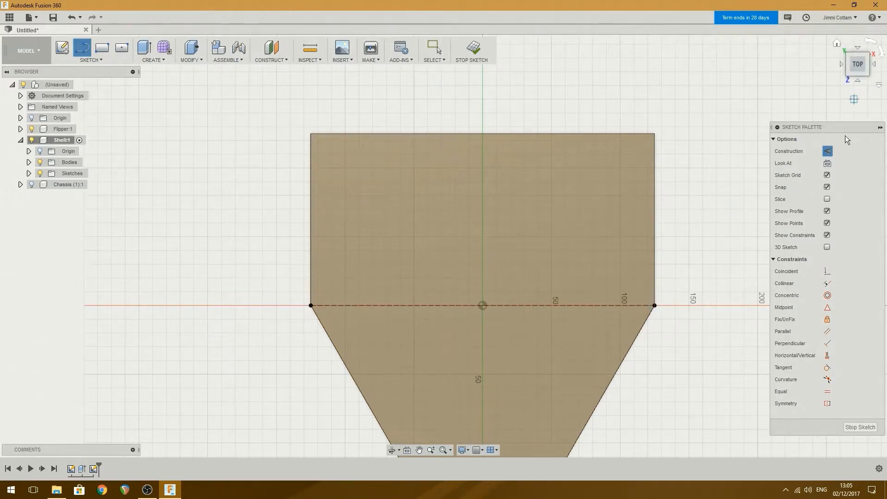
{"action": "mouse_move", "coordinate": [863, 80]}
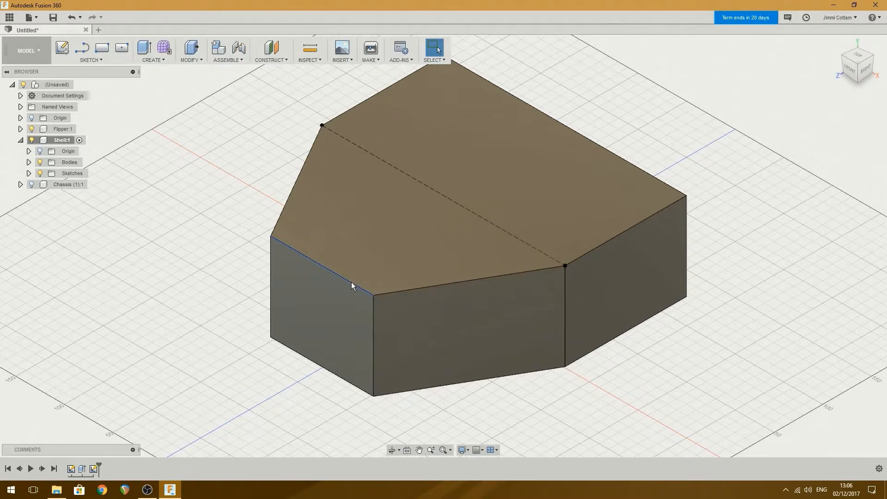
Step: Start a Chamfer on the top edge of the block's narrow front face and set the chamfer type to Two distances
{"action": "left_click", "coordinate": [190, 61]}
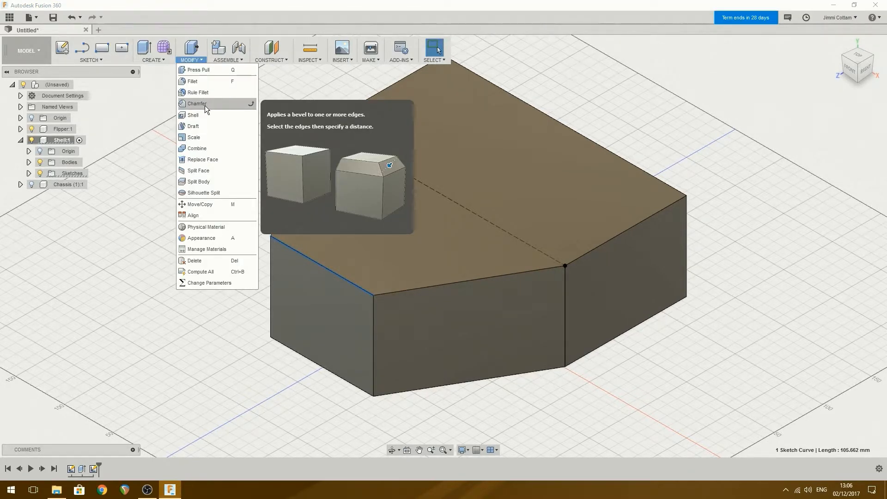
{"action": "left_click", "coordinate": [206, 104]}
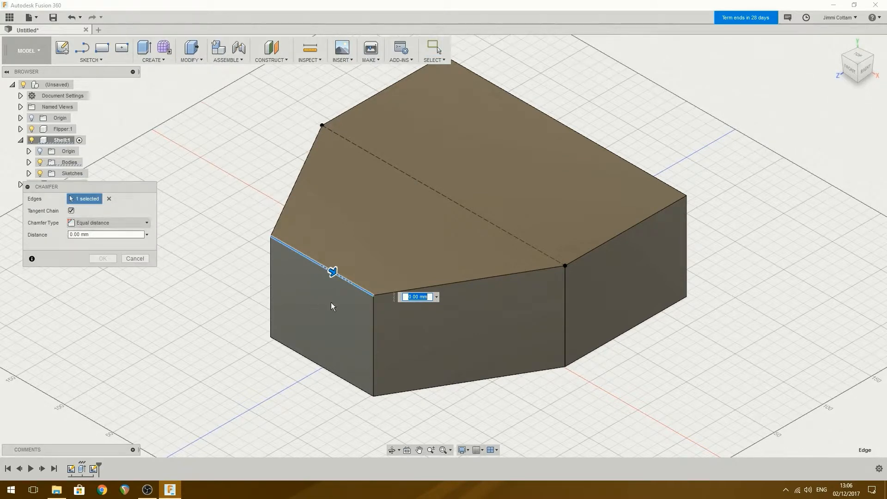
{"action": "left_click_drag", "start_coordinate": [340, 281], "coordinate": [378, 297]}
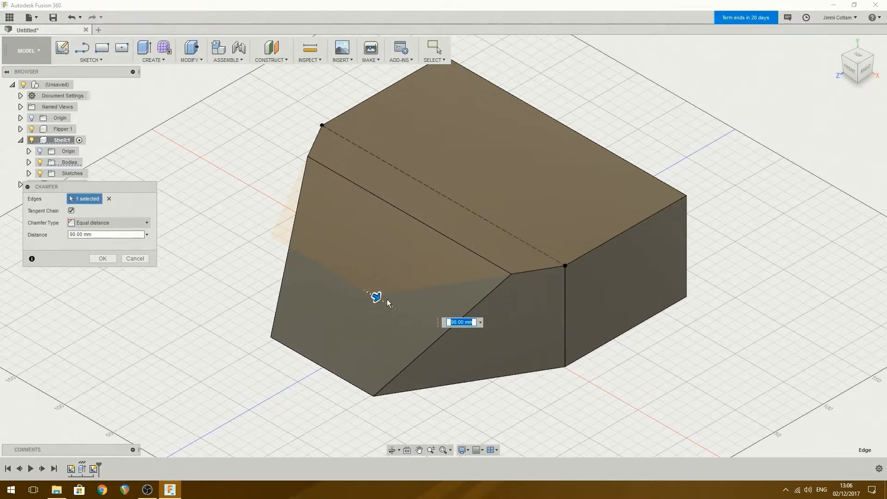
{"action": "left_click_drag", "start_coordinate": [376, 297], "coordinate": [327, 272]}
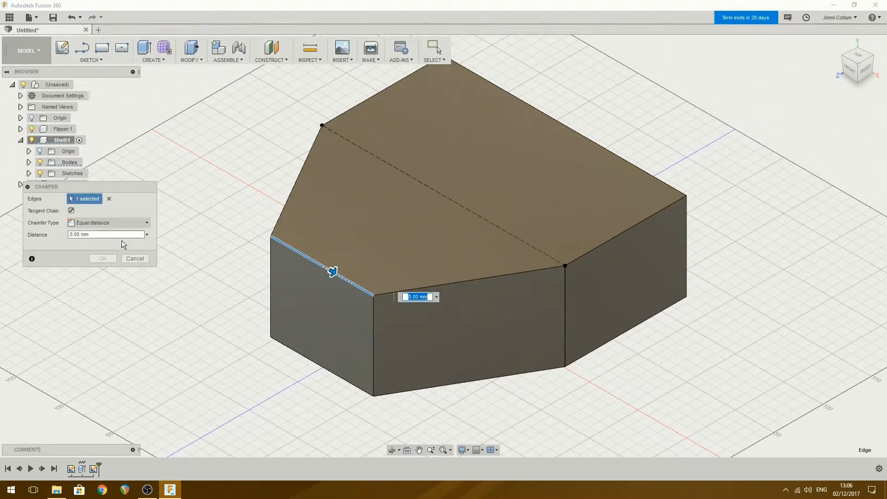
{"action": "left_click", "coordinate": [147, 223]}
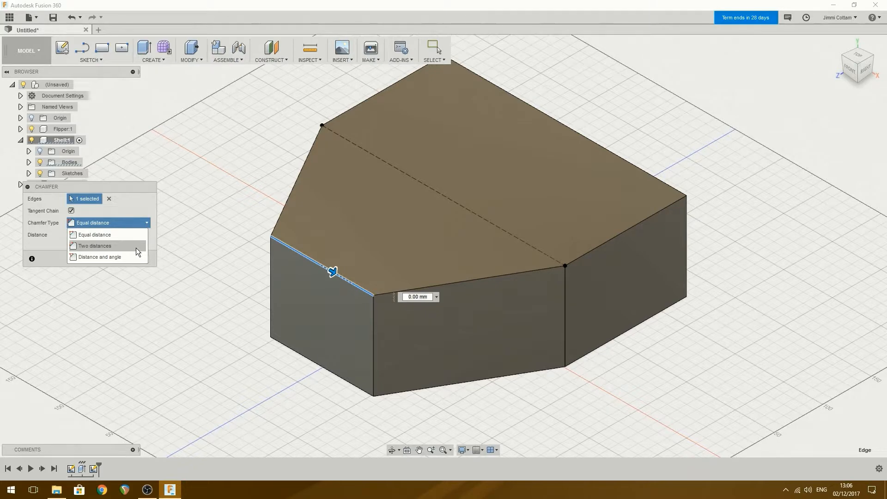
{"action": "left_click", "coordinate": [136, 246]}
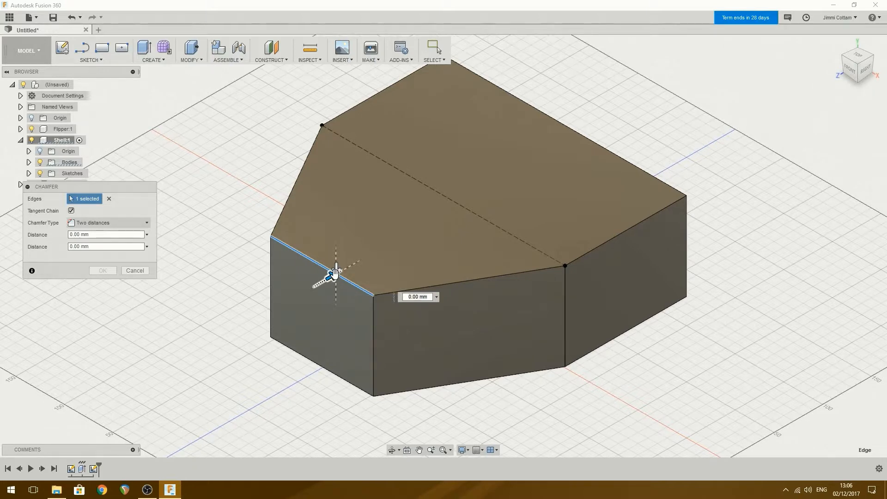
Step: Set the chamfer distances to 130 mm along the top face and 50 mm down the front face
{"action": "type", "text": "60"}
{"action": "key", "text": "Return"}
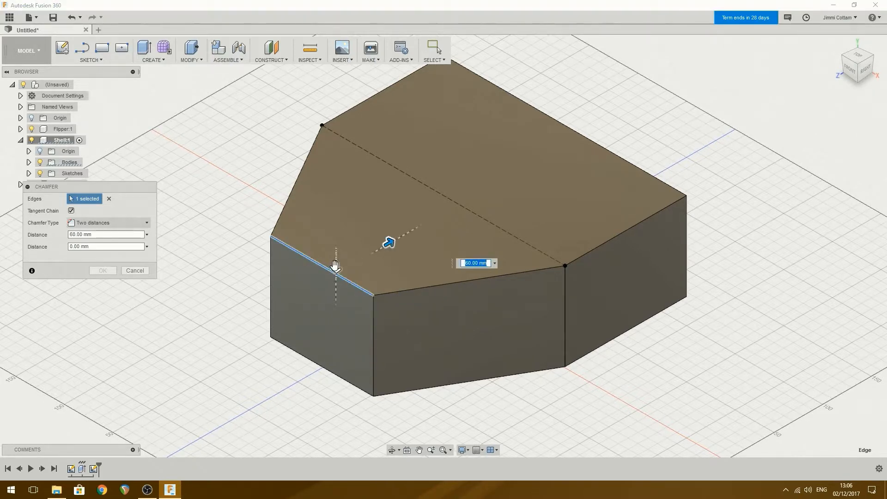
{"action": "left_click_drag", "start_coordinate": [335, 268], "coordinate": [335, 325]}
{"action": "left_click_drag", "start_coordinate": [390, 242], "coordinate": [449, 206]}
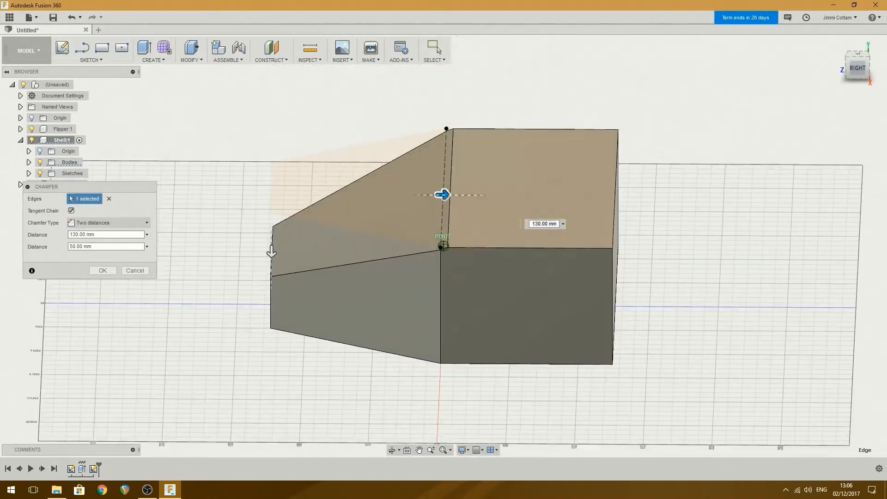
Step: Set the chamfer to 125 mm along the top, reaching the construction line, and 90 mm down the front face
{"action": "middle_click_drag", "start_coordinate": [563, 215], "coordinate": [574, 207], "text": "shift"}
{"action": "scroll", "coordinate": [575, 207], "scroll_direction": "down", "scroll_amount": 3}
{"action": "scroll", "coordinate": [574, 209], "scroll_direction": "up", "scroll_amount": 4}
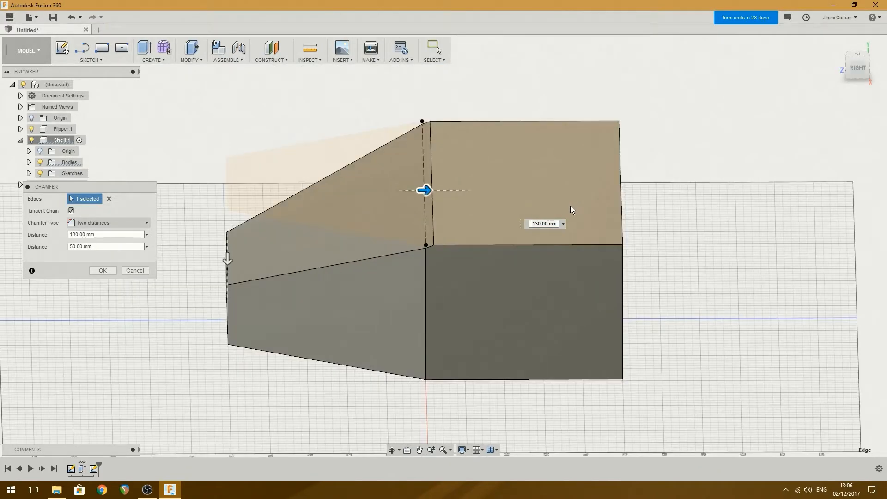
{"action": "scroll", "coordinate": [570, 206], "scroll_direction": "up", "scroll_amount": 3}
{"action": "left_click_drag", "start_coordinate": [305, 176], "coordinate": [287, 177]}
{"action": "scroll", "coordinate": [227, 267], "scroll_direction": "down", "scroll_amount": 3}
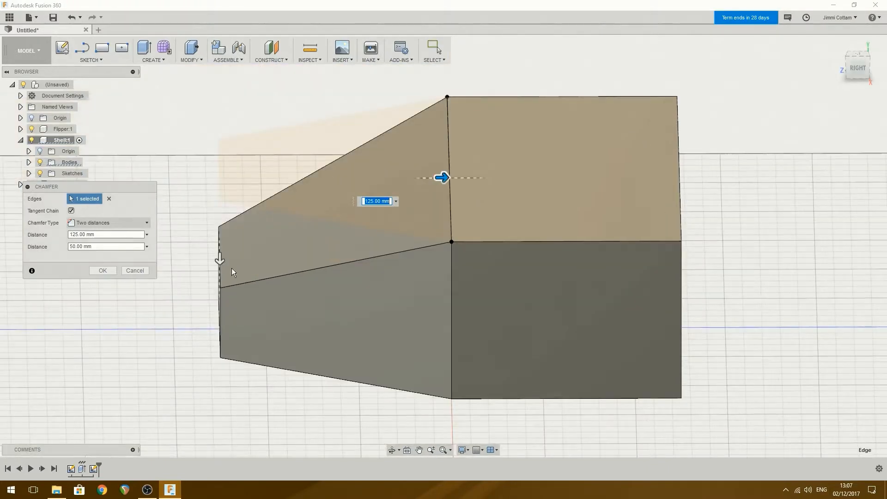
{"action": "left_click_drag", "start_coordinate": [220, 258], "coordinate": [220, 329]}
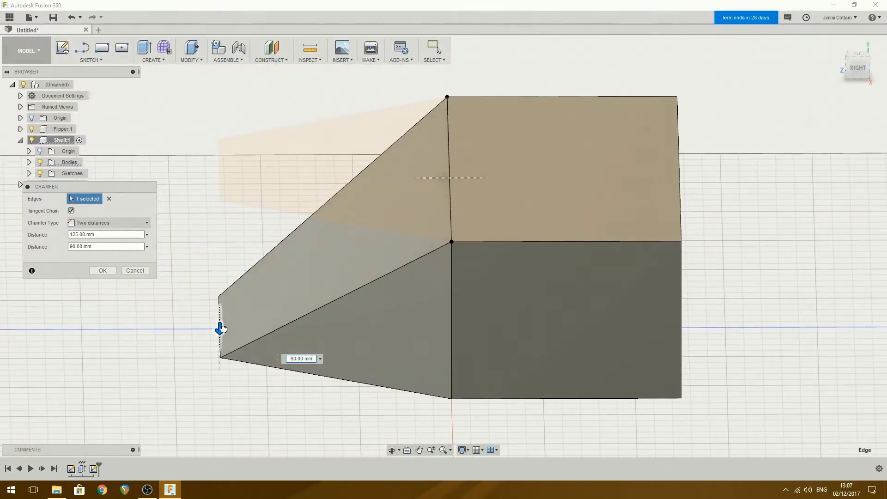
Step: Finish the two-distance chamfer that slopes the front of the shell block
{"action": "left_click", "coordinate": [836, 43]}
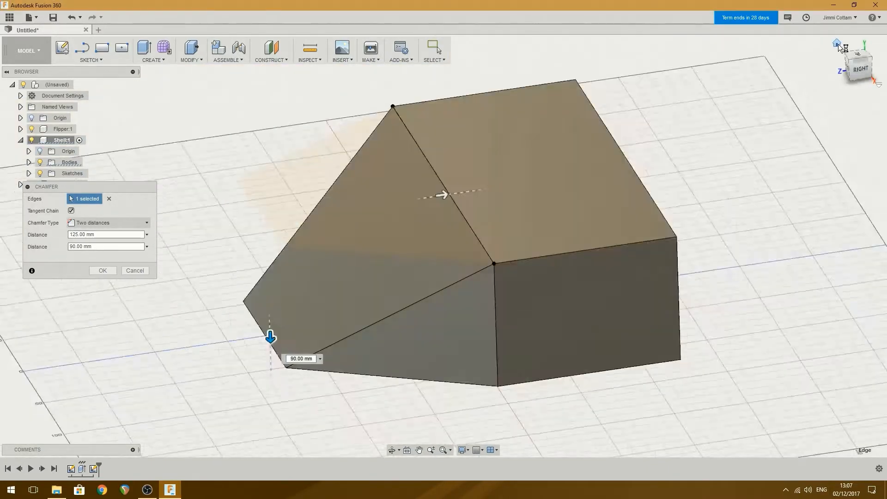
{"action": "left_click", "coordinate": [112, 273]}
Step: Hollow out the block with Shell, removing its flat underside face and using a 1 mm inside thickness
{"action": "mouse_move", "coordinate": [360, 271]}
{"action": "middle_mouse_down", "text": "shift"}
{"action": "mouse_move", "coordinate": [286, 249]}
{"action": "mouse_move", "coordinate": [175, 244]}
{"action": "mouse_move", "coordinate": [351, 314]}
{"action": "mouse_move", "coordinate": [356, 185]}
{"action": "mouse_move", "coordinate": [406, 203]}
{"action": "mouse_move", "coordinate": [409, 185]}
{"action": "mouse_move", "coordinate": [503, 143]}
{"action": "mouse_move", "coordinate": [506, 76]}
{"action": "mouse_move", "coordinate": [517, 252]}
{"action": "mouse_move", "coordinate": [515, 199]}
{"action": "middle_mouse_up", "text": "shift"}
{"action": "left_click_drag", "start_coordinate": [867, 62], "coordinate": [857, 77]}
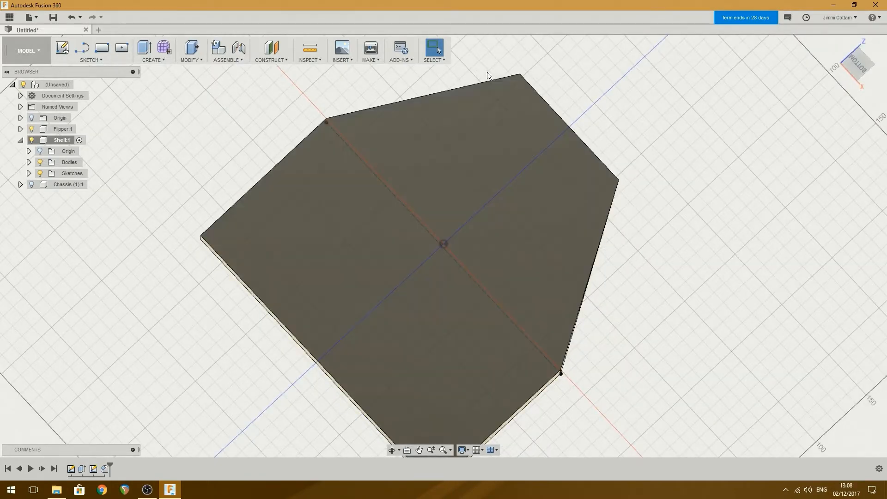
{"action": "left_click", "coordinate": [855, 79]}
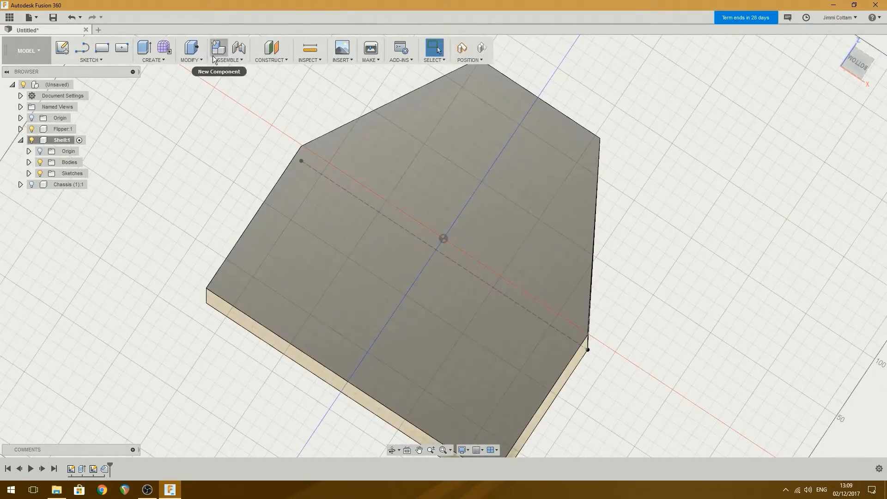
{"action": "left_click", "coordinate": [192, 58]}
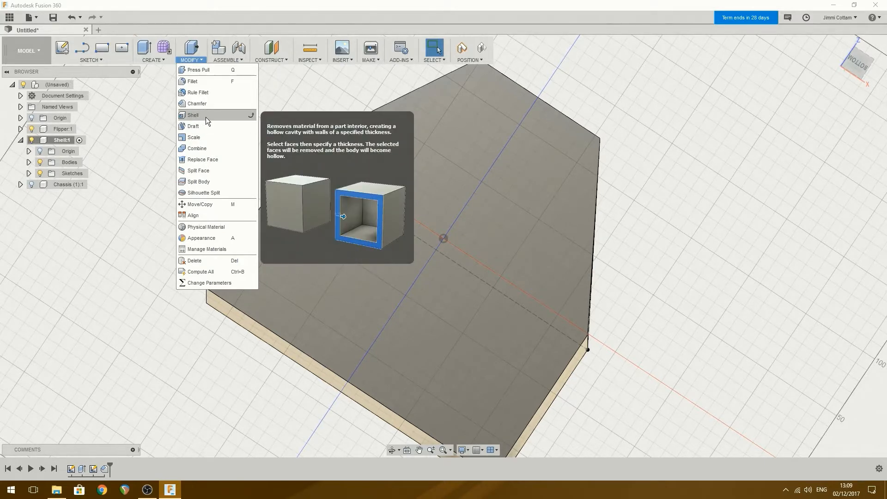
{"action": "left_click", "coordinate": [203, 116]}
{"action": "left_click", "coordinate": [249, 231]}
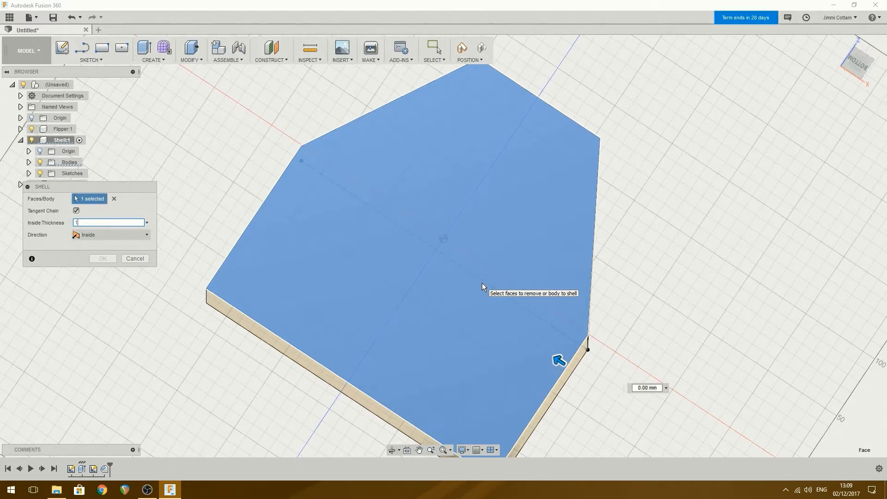
{"action": "key", "text": "Return"}
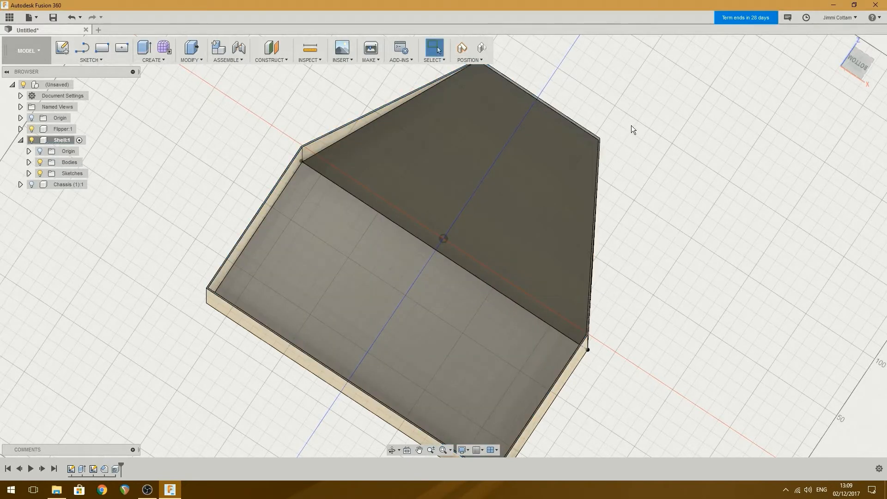
{"action": "mouse_move", "coordinate": [862, 65]}
{"action": "left_mouse_down"}
{"action": "mouse_move", "coordinate": [878, 74]}
{"action": "mouse_move", "coordinate": [877, 64]}
{"action": "mouse_move", "coordinate": [881, 96]}
{"action": "mouse_move", "coordinate": [866, 126]}
{"action": "mouse_move", "coordinate": [872, 104]}
{"action": "mouse_move", "coordinate": [882, 110]}
{"action": "mouse_move", "coordinate": [880, 56]}
{"action": "mouse_move", "coordinate": [855, 113]}
{"action": "mouse_move", "coordinate": [839, 118]}
{"action": "mouse_move", "coordinate": [836, 83]}
{"action": "mouse_move", "coordinate": [847, 57]}
{"action": "mouse_move", "coordinate": [839, 113]}
{"action": "mouse_move", "coordinate": [787, 92]}
{"action": "mouse_move", "coordinate": [803, 76]}
{"action": "mouse_move", "coordinate": [825, 111]}
{"action": "mouse_move", "coordinate": [833, 88]}
{"action": "mouse_move", "coordinate": [836, 100]}
{"action": "left_mouse_up"}
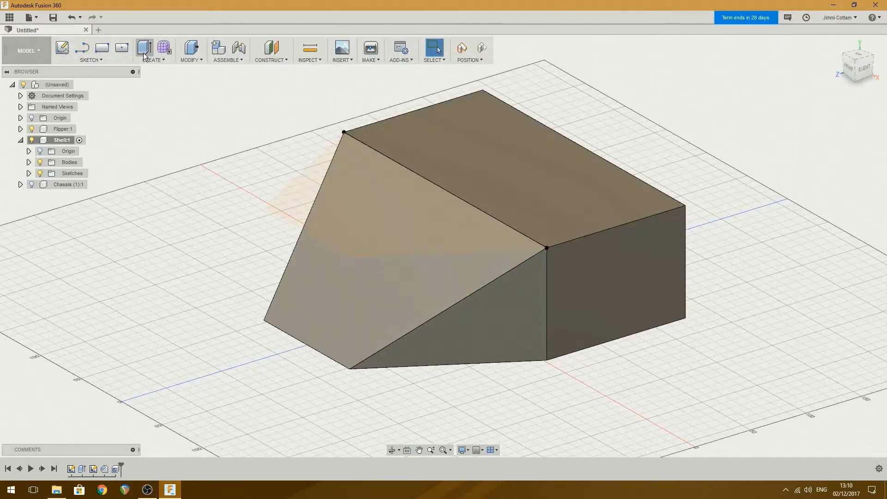